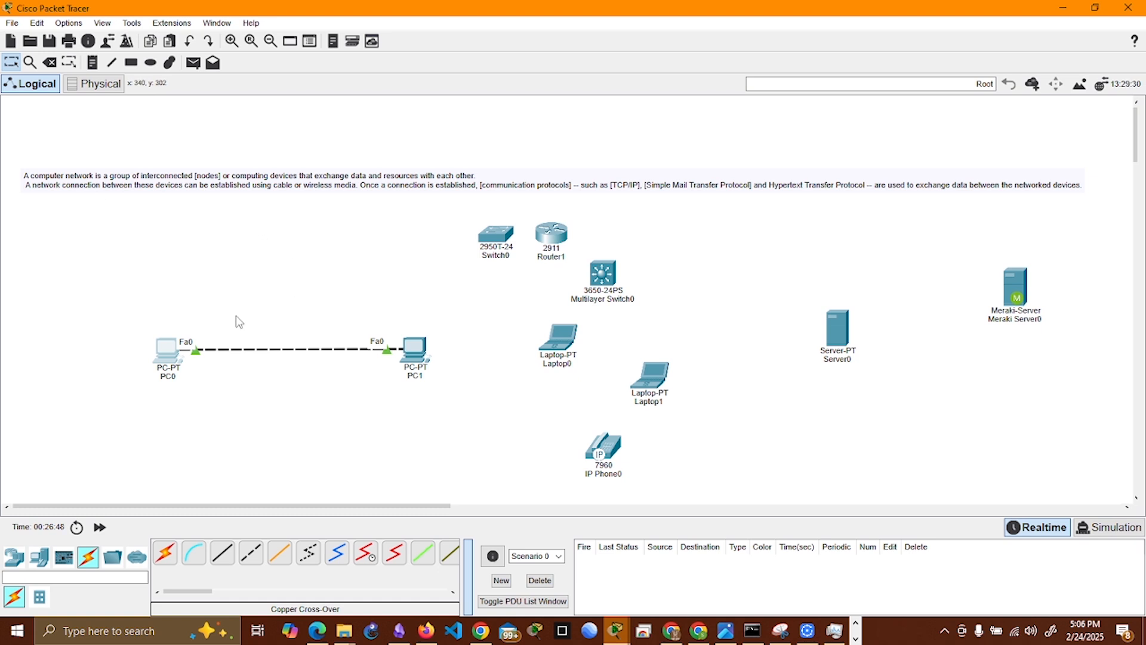
Step: Move the linked PC0 and PC1 to the upper left of the workspace, and Router1, Switch0 and Multilayer Switch0 to the upper right
{"action": "left_click_drag", "start_coordinate": [169, 353], "coordinate": [60, 163]}
{"action": "left_click_drag", "start_coordinate": [415, 352], "coordinate": [214, 163]}
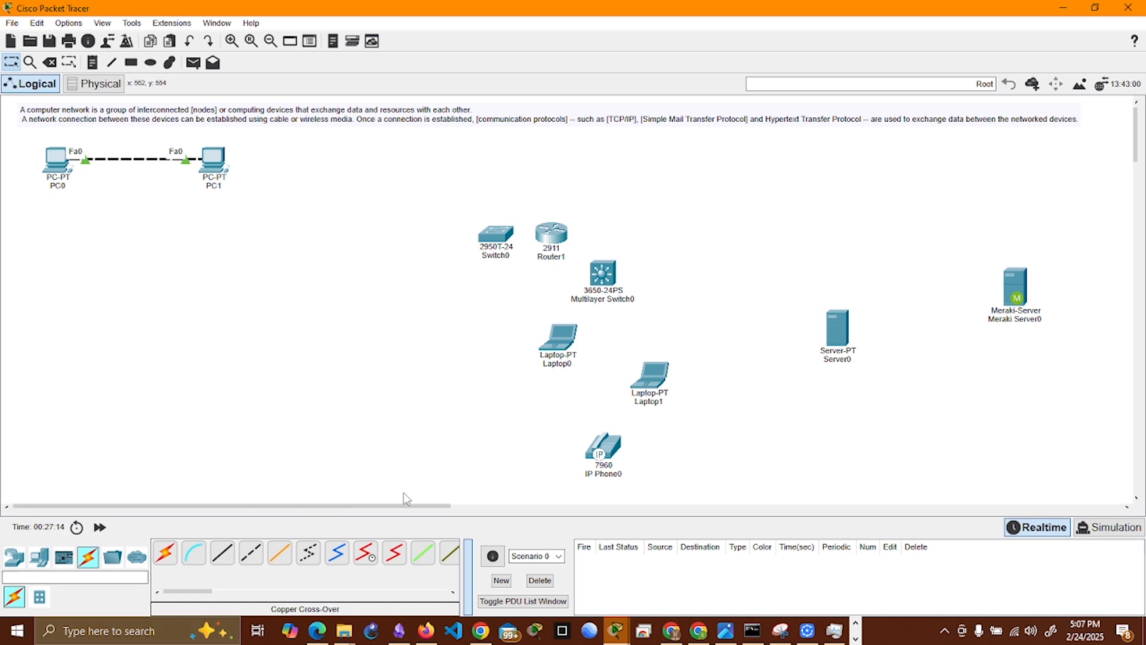
{"action": "left_click_drag", "start_coordinate": [552, 236], "coordinate": [853, 175]}
{"action": "left_click_drag", "start_coordinate": [496, 237], "coordinate": [741, 177]}
{"action": "left_click_drag", "start_coordinate": [602, 275], "coordinate": [985, 185]}
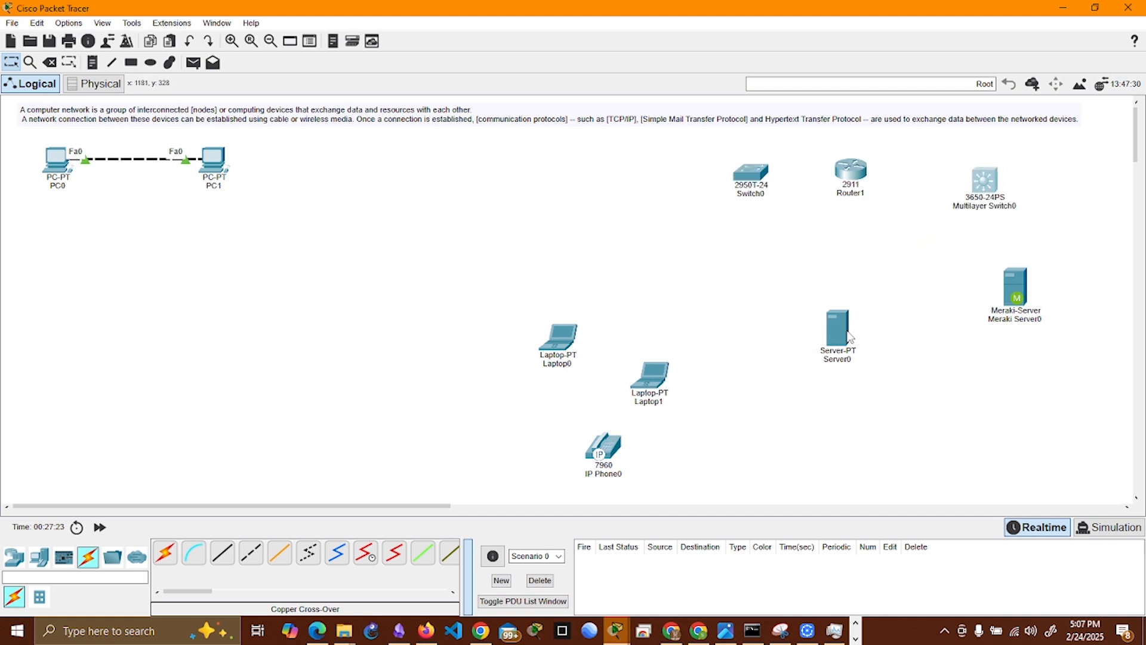
Step: Move Server0 to the area below PC1 and add three generic PCs around it
{"action": "left_click_drag", "start_coordinate": [850, 332], "coordinate": [216, 328]}
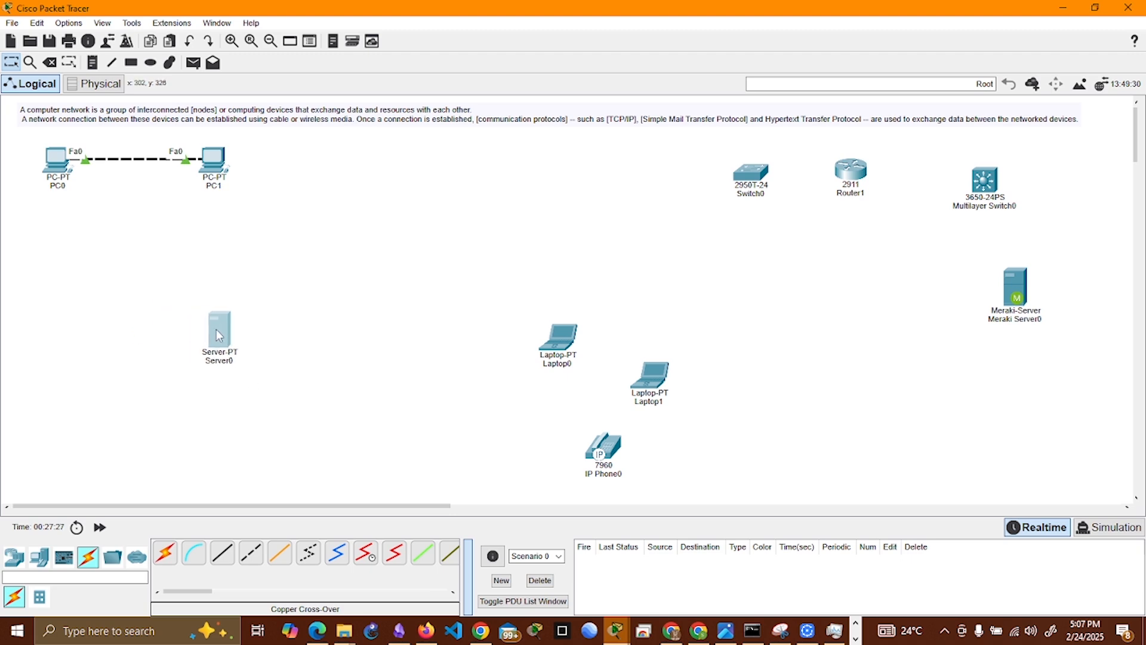
{"action": "left_click", "coordinate": [41, 561]}
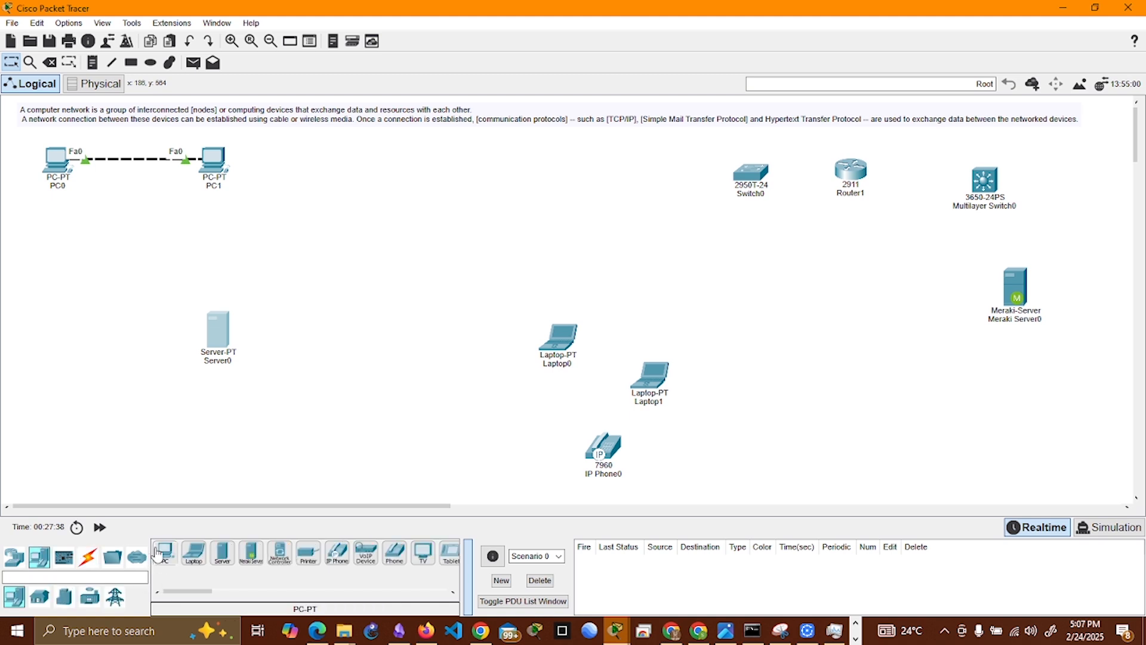
{"action": "left_click_drag", "start_coordinate": [157, 553], "coordinate": [64, 342]}
{"action": "left_click_drag", "start_coordinate": [168, 558], "coordinate": [272, 472]}
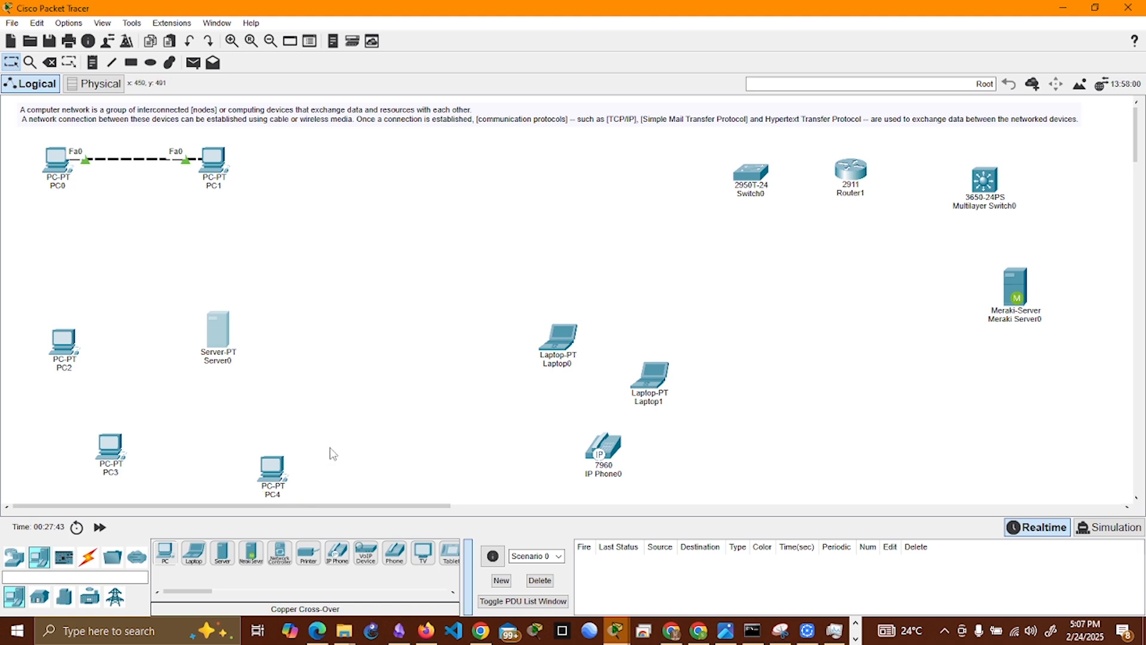
Step: Move Laptop0 beside Server0, shift Laptop1 and IP Phone0 farther right, and place PC4 below Laptop0
{"action": "left_click_drag", "start_coordinate": [555, 372], "coordinate": [375, 368]}
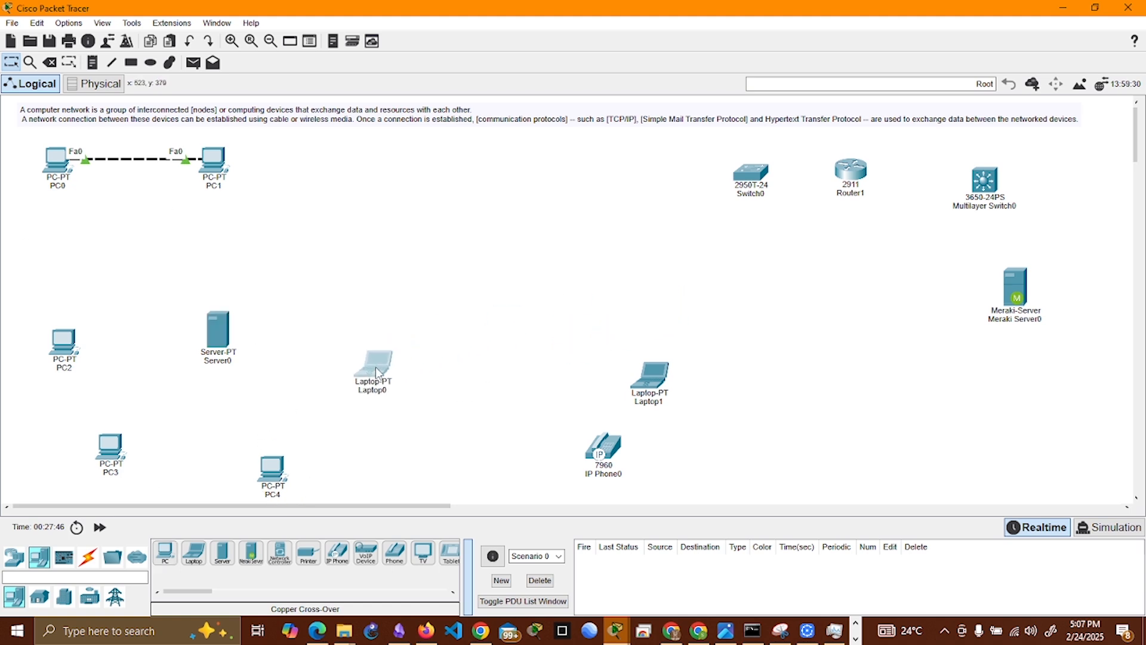
{"action": "left_click_drag", "start_coordinate": [635, 371], "coordinate": [714, 337]}
{"action": "left_click_drag", "start_coordinate": [624, 433], "coordinate": [767, 400]}
{"action": "left_click_drag", "start_coordinate": [728, 336], "coordinate": [765, 325]}
{"action": "left_click_drag", "start_coordinate": [273, 474], "coordinate": [340, 465]}
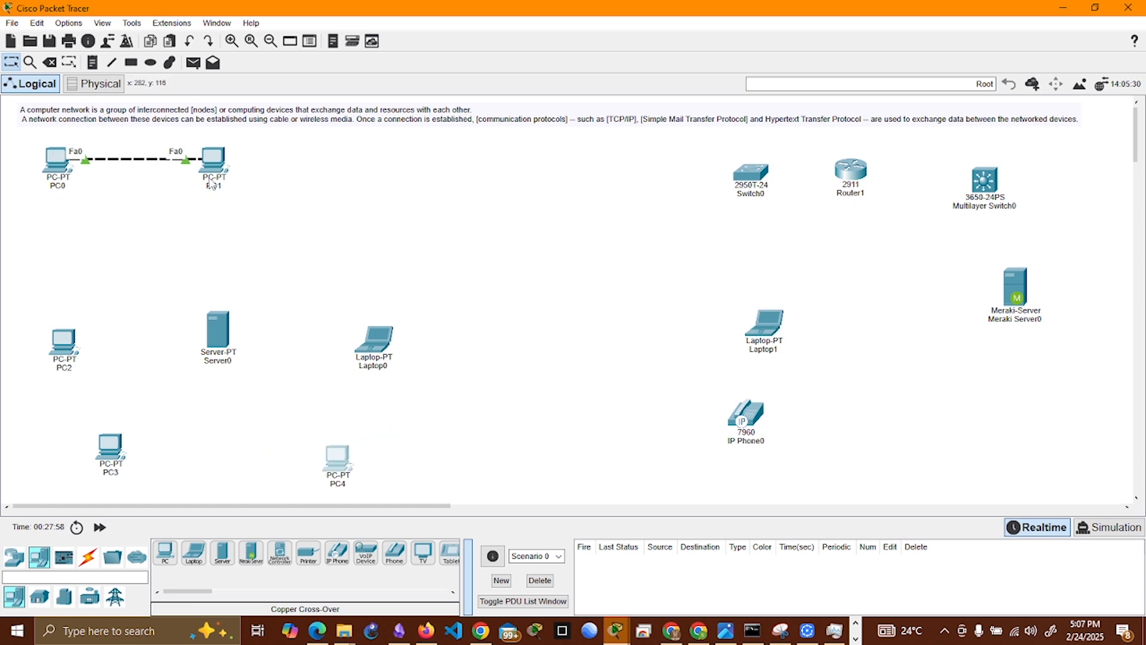
Step: Add address notes to the workspace, reading 10.0.01 below PC0 and 10.0.0.2 below PC1
{"action": "mouse_move", "coordinate": [68, 173]}
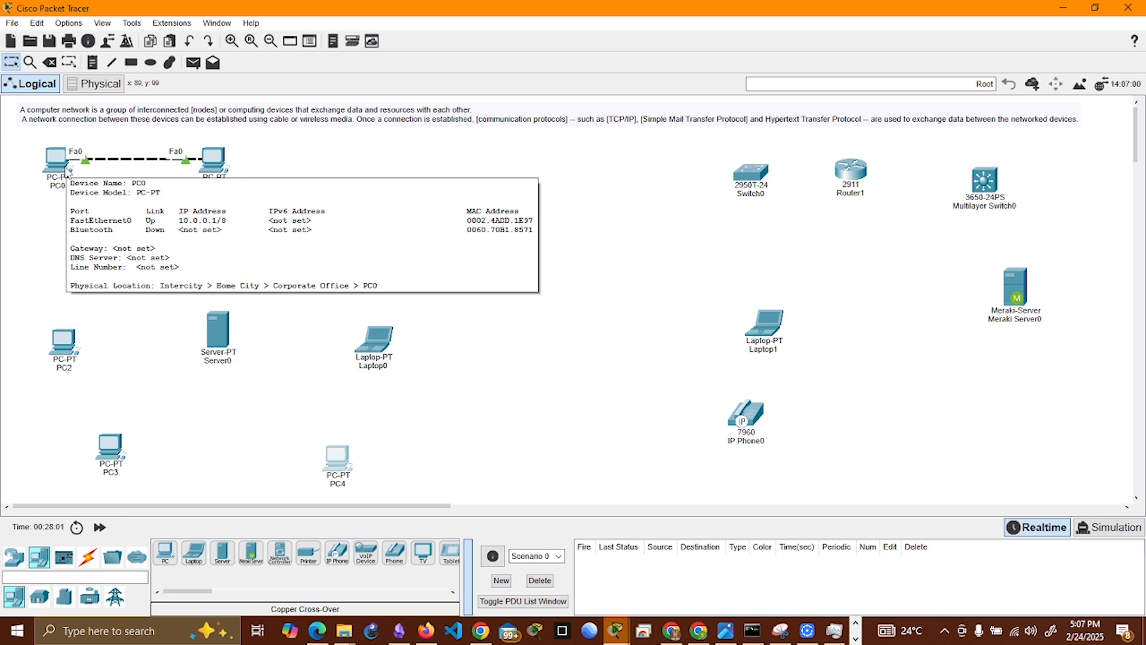
{"action": "left_click", "coordinate": [92, 63]}
{"action": "left_click", "coordinate": [77, 223]}
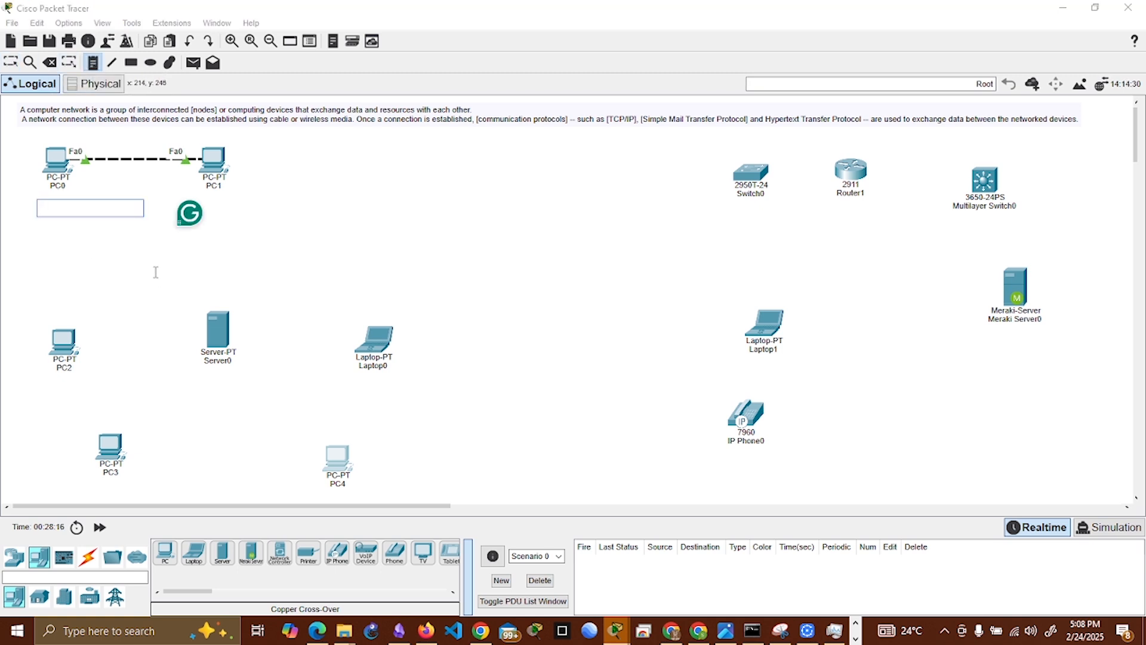
{"action": "type", "text": "10.0.01"}
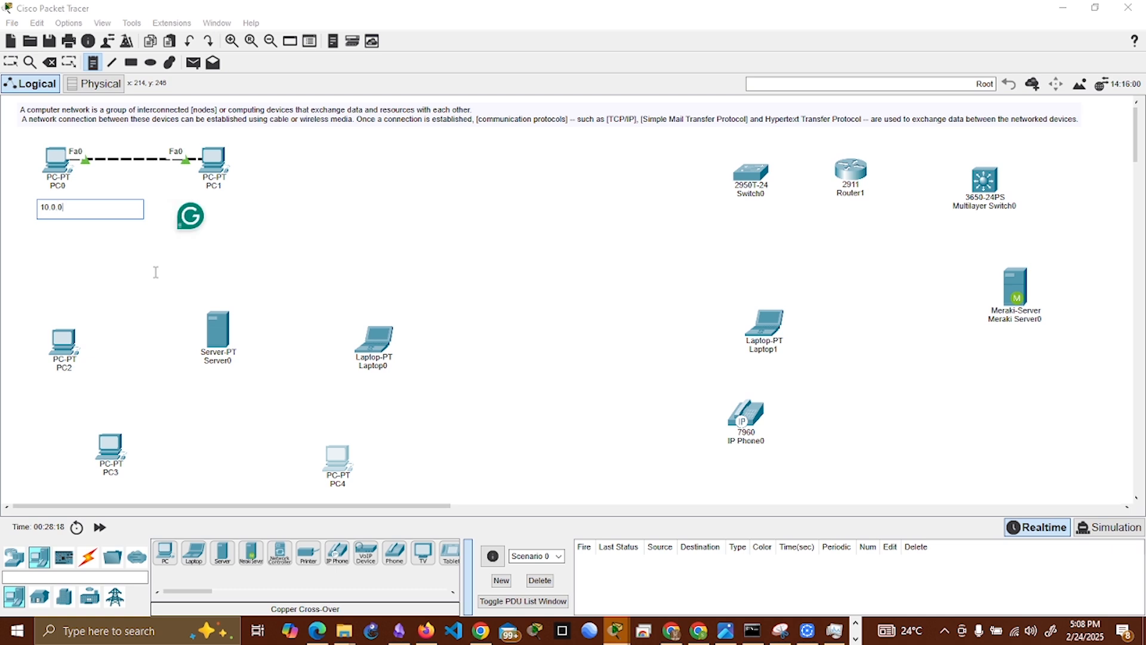
{"action": "left_click", "coordinate": [208, 204]}
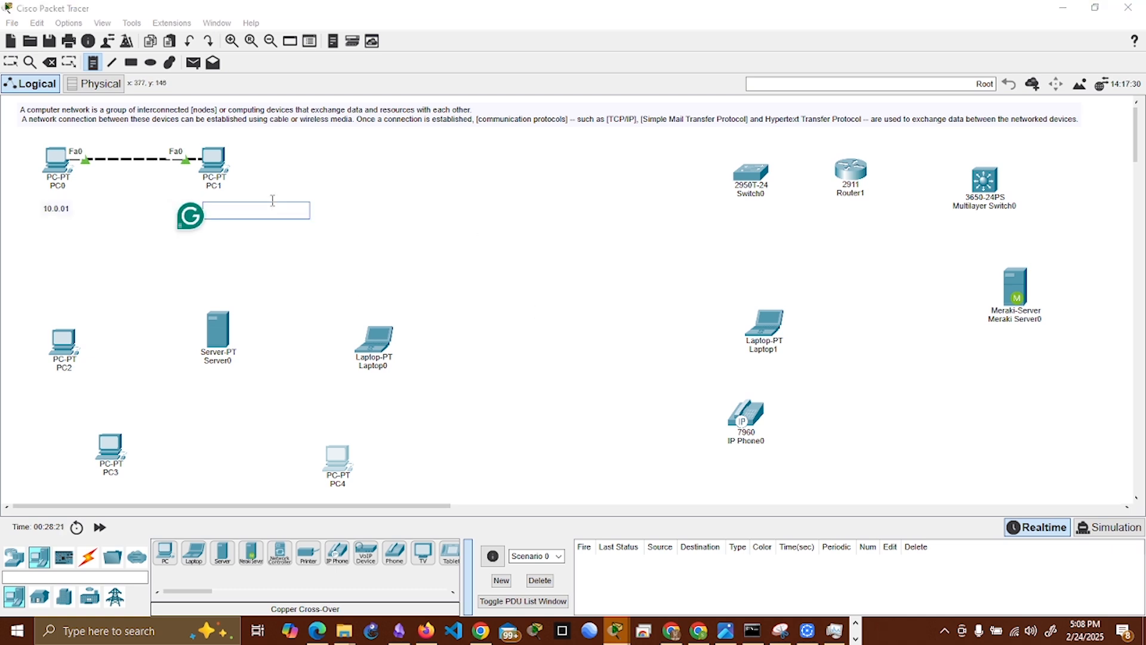
{"action": "type", "text": "10.0.0.2"}
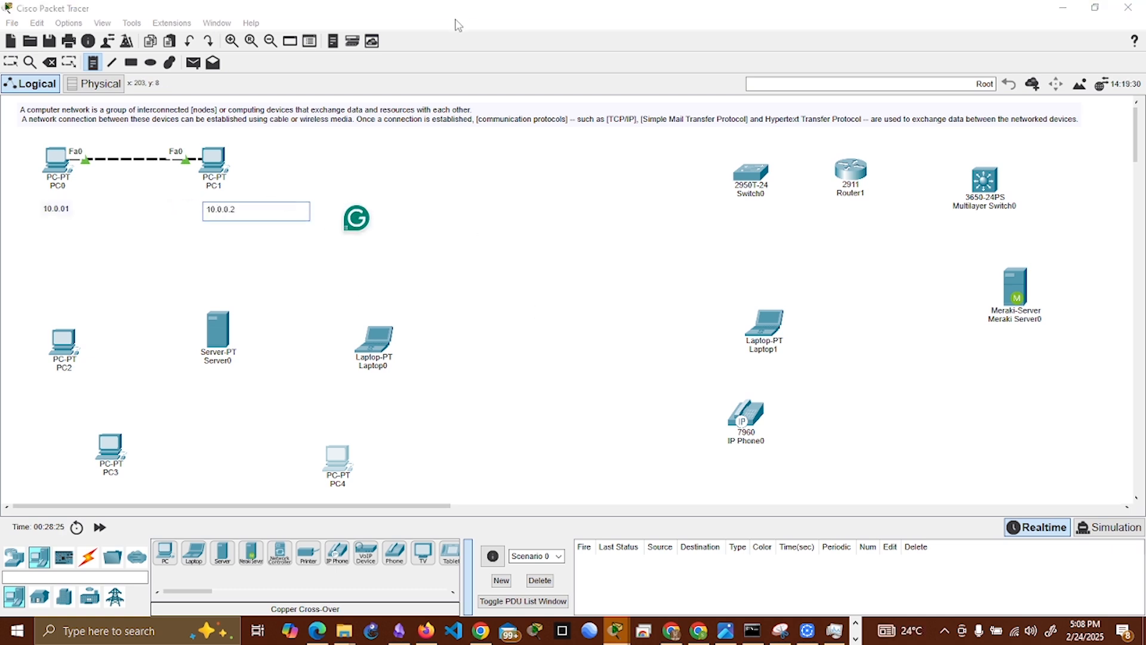
{"action": "left_click", "coordinate": [279, 235]}
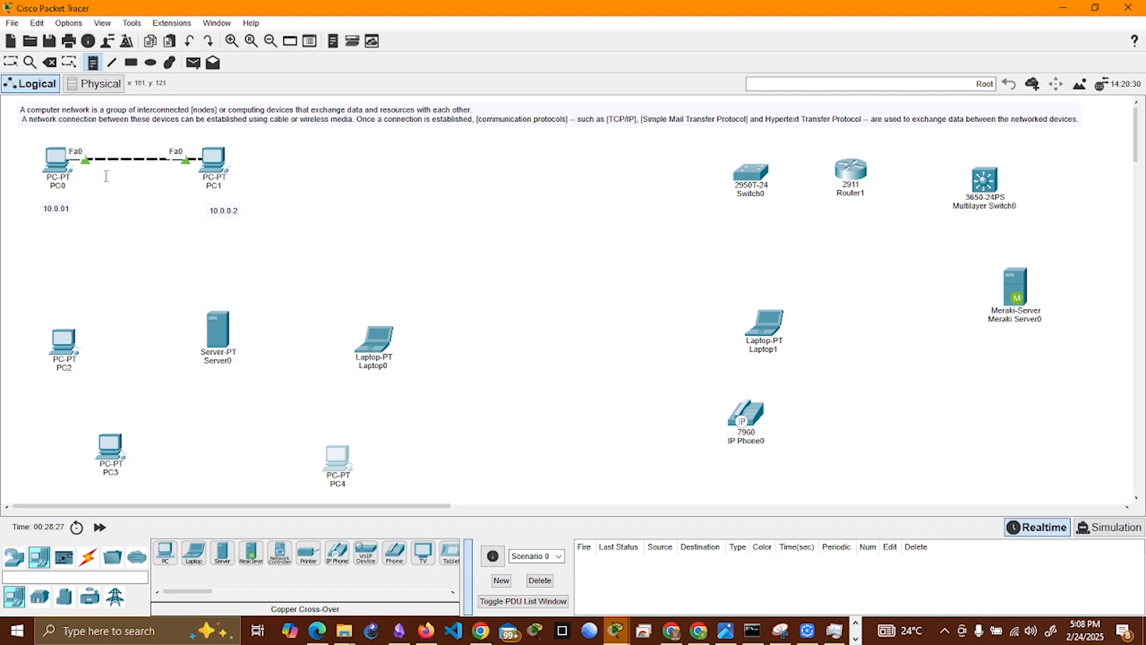
{"action": "key", "text": "Escape"}
Step: Align the two address notes directly beneath the PC0 and PC1 labels
{"action": "left_click_drag", "start_coordinate": [228, 214], "coordinate": [214, 205]}
{"action": "left_click_drag", "start_coordinate": [58, 210], "coordinate": [58, 200]}
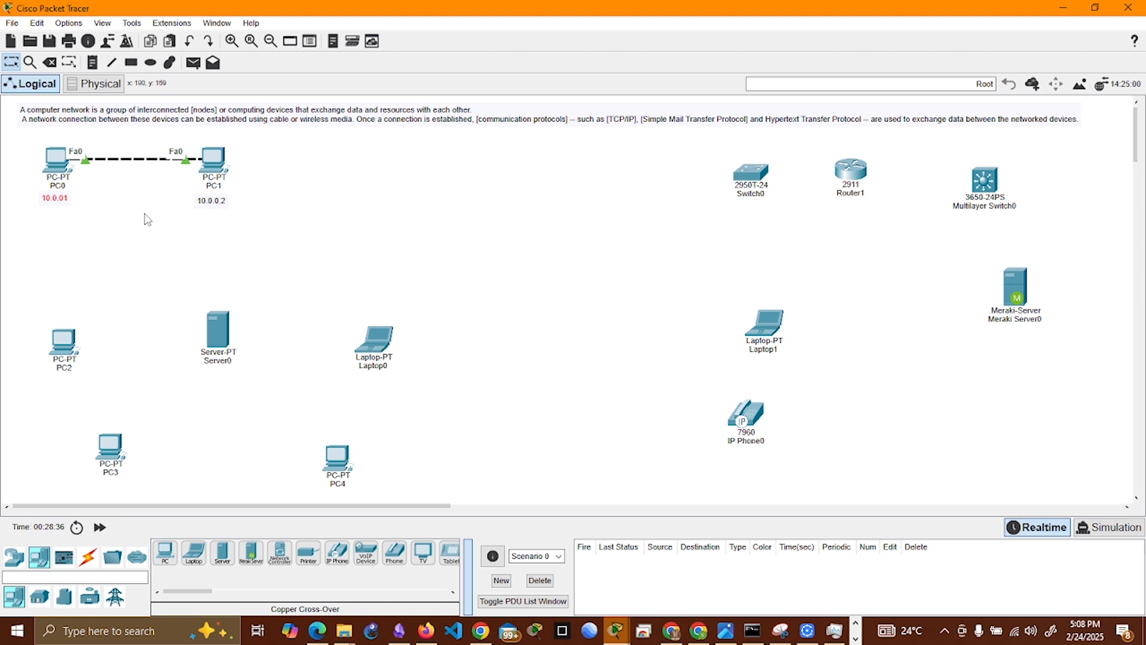
{"action": "left_click_drag", "start_coordinate": [208, 206], "coordinate": [204, 204]}
Step: Move PC2 slightly upward and remove the installed Ethernet module from its chassis
{"action": "left_click_drag", "start_coordinate": [72, 349], "coordinate": [79, 326]}
{"action": "left_click", "coordinate": [71, 323]}
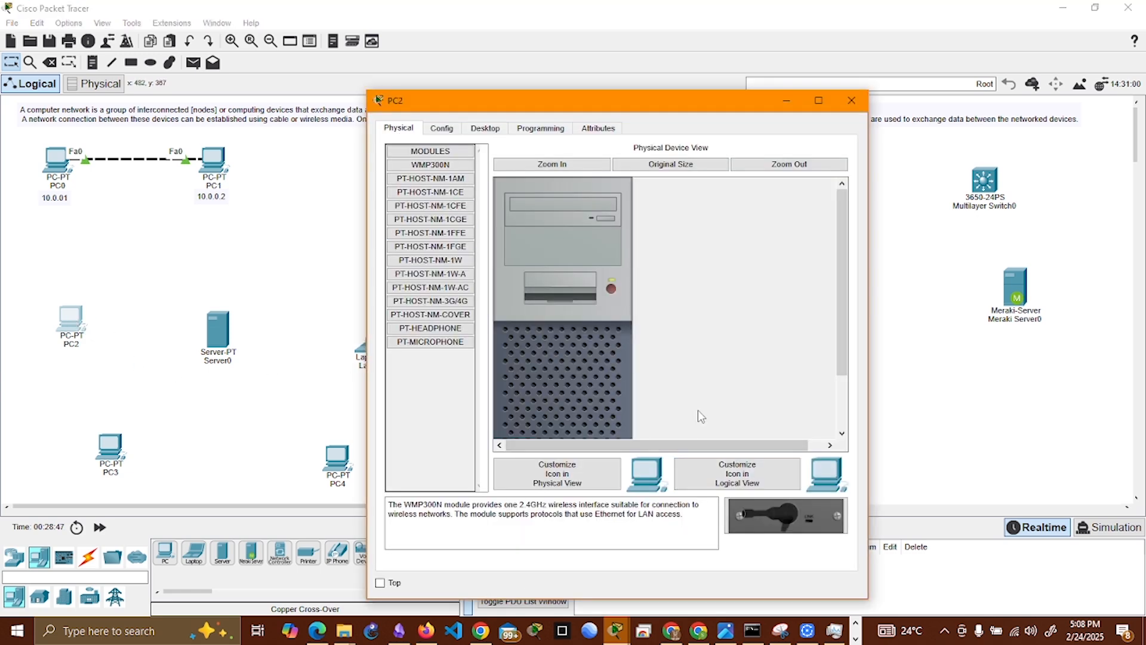
{"action": "left_click_drag", "start_coordinate": [835, 258], "coordinate": [835, 310]}
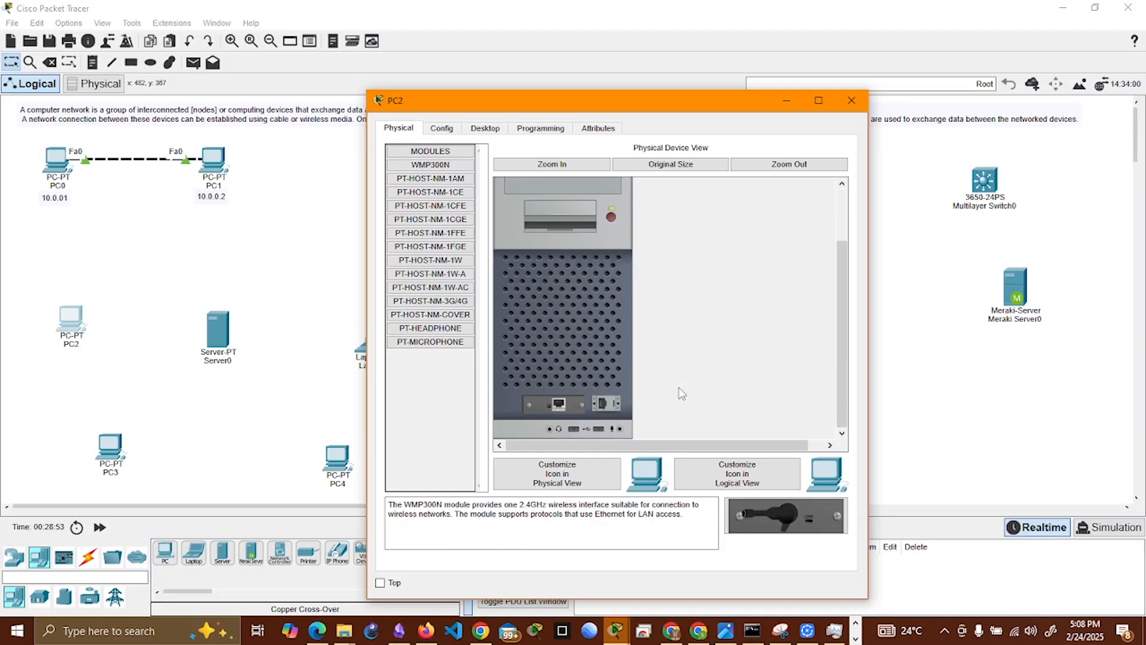
{"action": "left_click", "coordinate": [771, 164]}
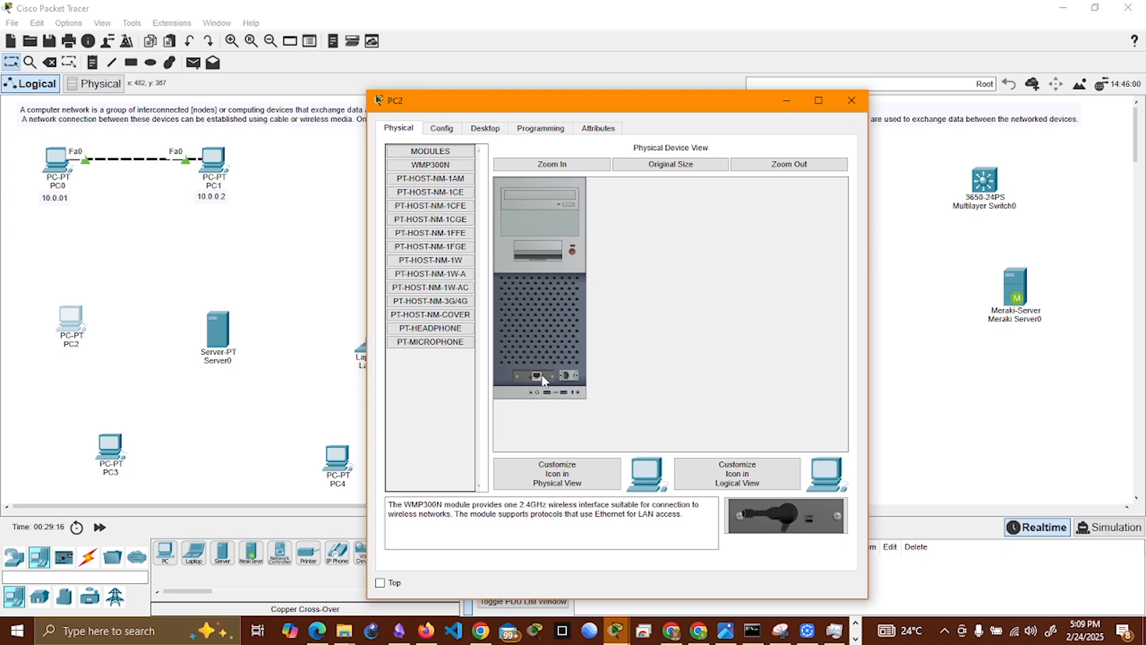
{"action": "left_click_drag", "start_coordinate": [544, 381], "coordinate": [418, 378]}
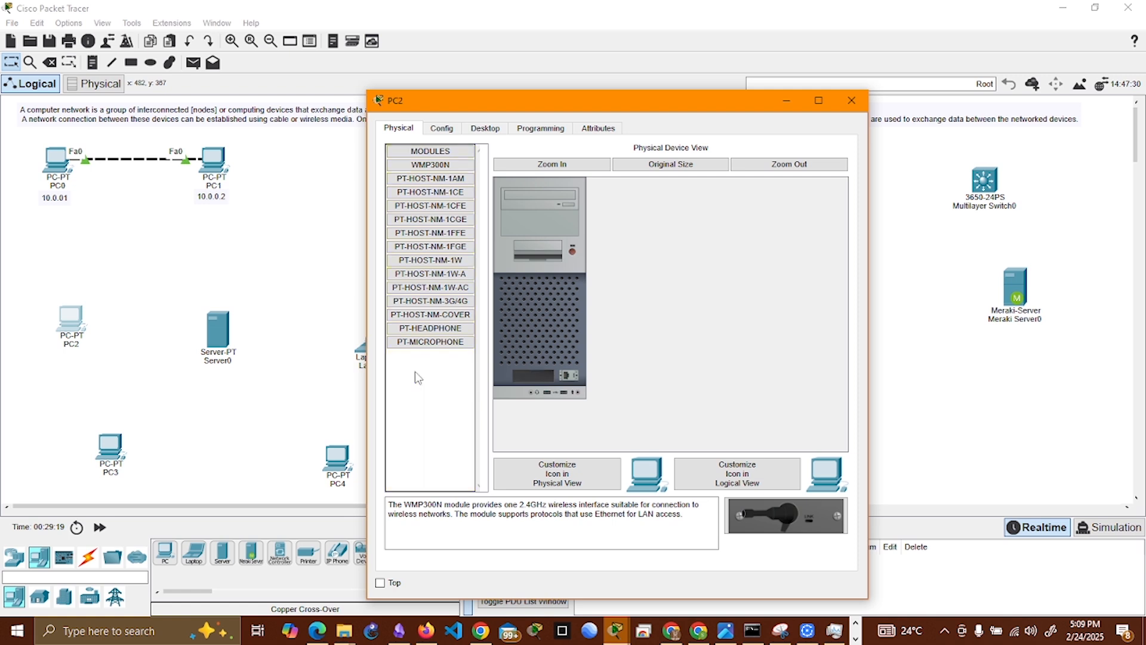
Step: Try to open the PC Wireless utility on PC2
{"action": "mouse_move", "coordinate": [430, 164]}
{"action": "left_mouse_down"}
{"action": "mouse_move", "coordinate": [539, 371]}
{"action": "mouse_move", "coordinate": [440, 175]}
{"action": "left_mouse_up"}
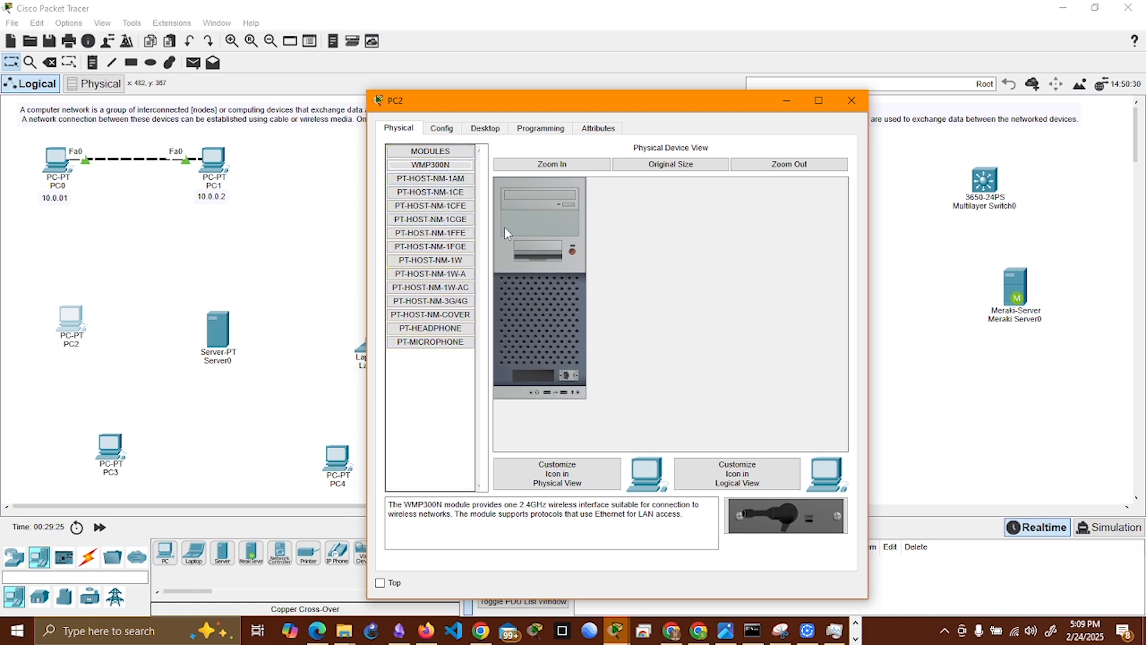
{"action": "left_click", "coordinate": [569, 253]}
{"action": "left_click", "coordinate": [483, 128]}
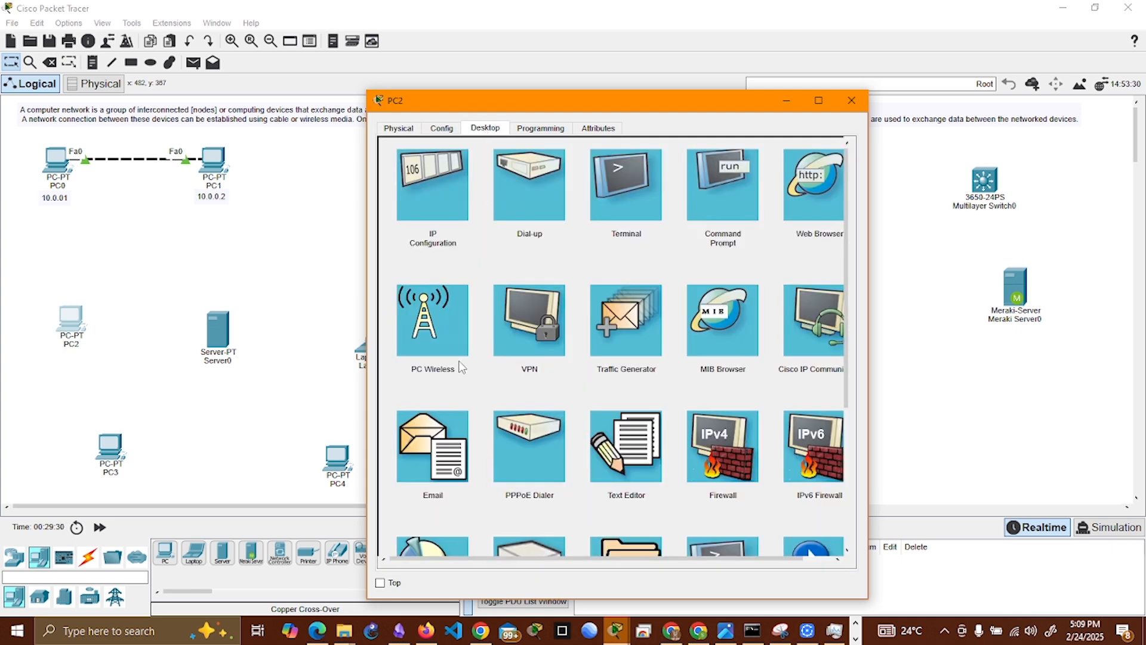
{"action": "left_click", "coordinate": [442, 316]}
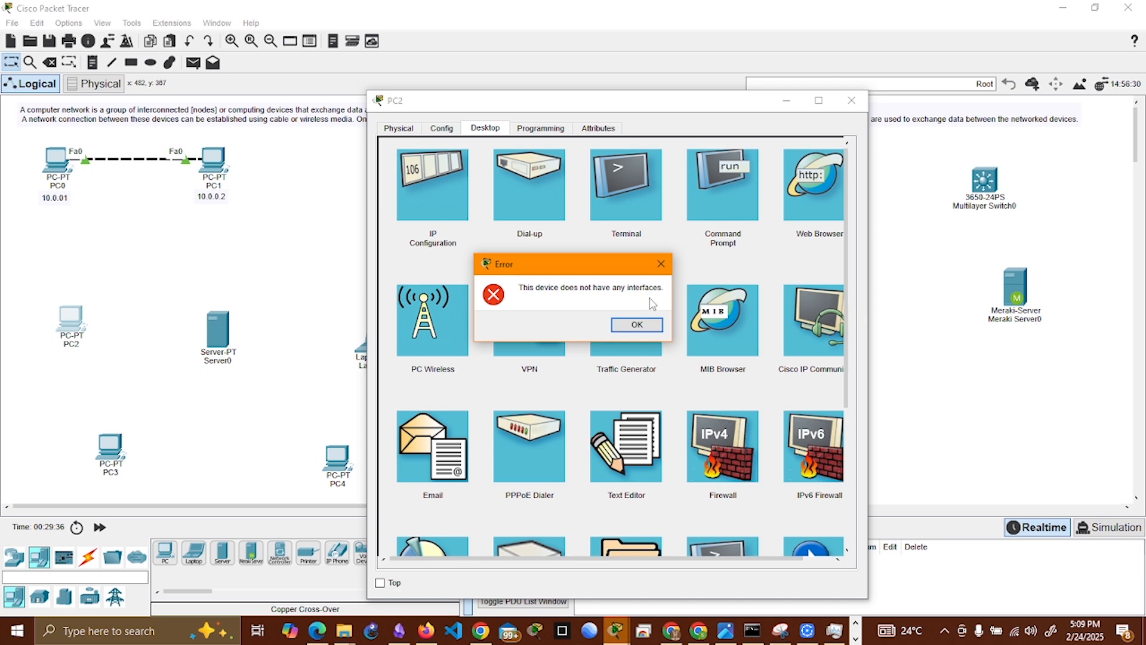
{"action": "left_click", "coordinate": [661, 264]}
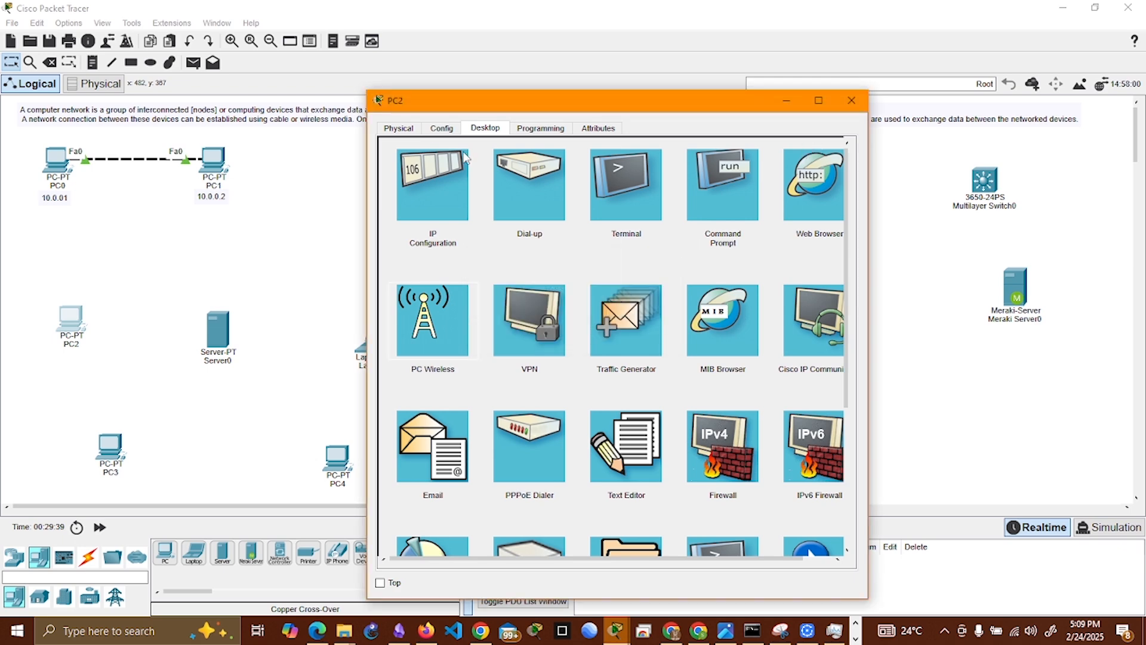
Step: Install the WMP300N wireless module in PC2's empty slot and power the PC on
{"action": "left_click", "coordinate": [398, 127]}
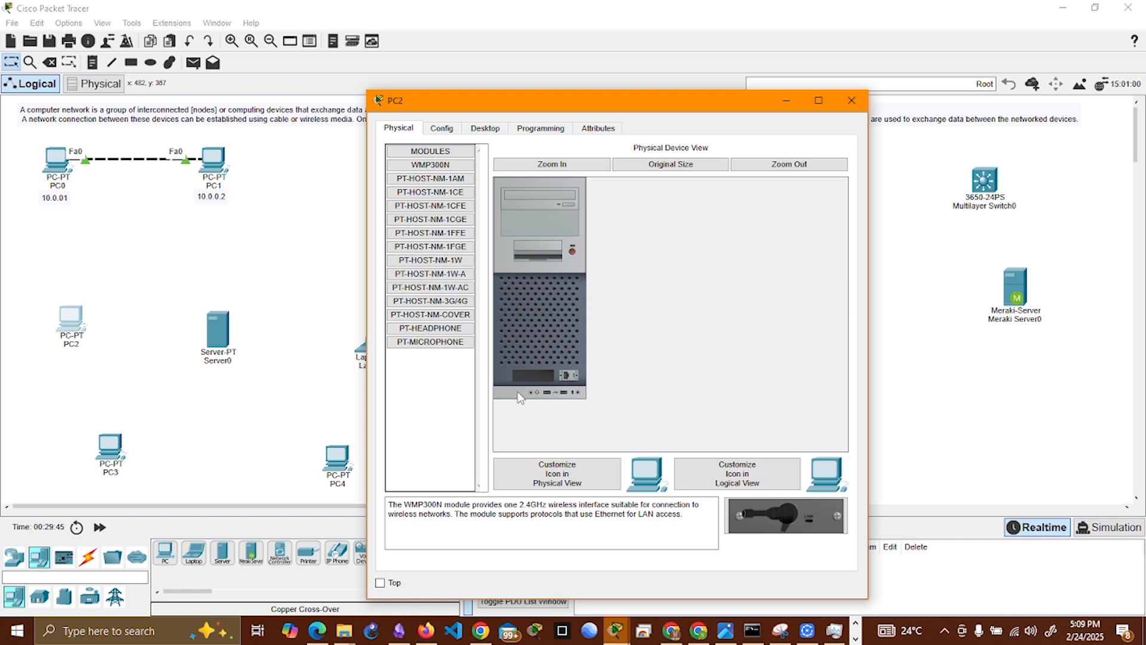
{"action": "left_click", "coordinate": [439, 165]}
{"action": "left_click_drag", "start_coordinate": [430, 164], "coordinate": [535, 377]}
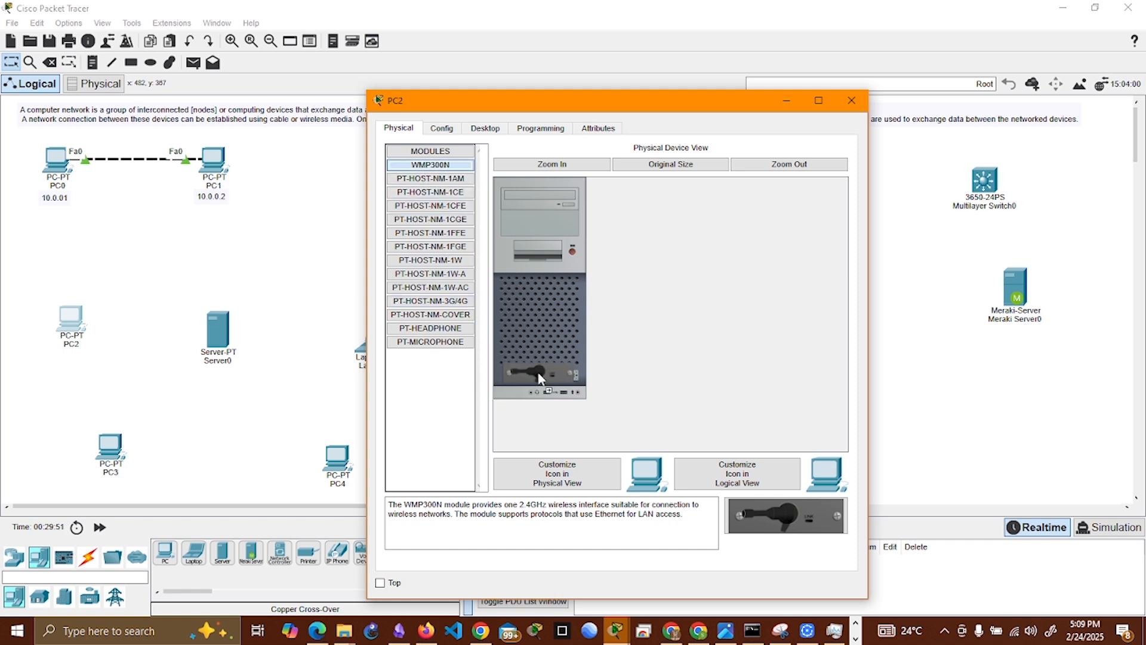
{"action": "left_click", "coordinate": [573, 251]}
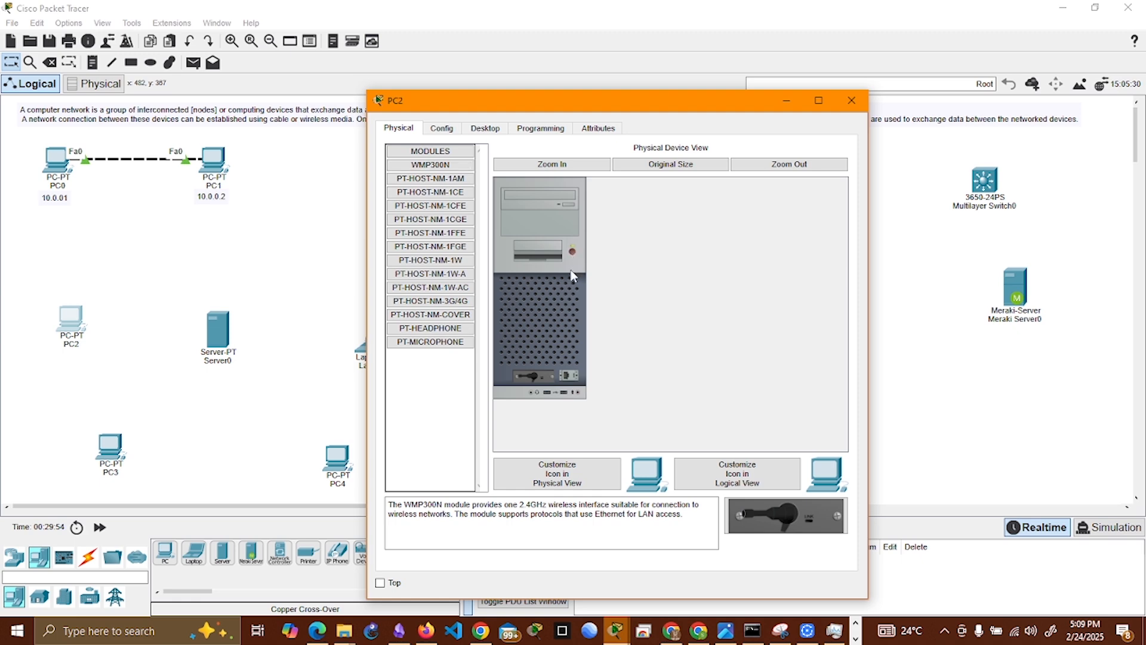
Step: Check PC2's wireless link information and available networks in the PC Wireless utility, and close the utility
{"action": "left_click", "coordinate": [487, 129]}
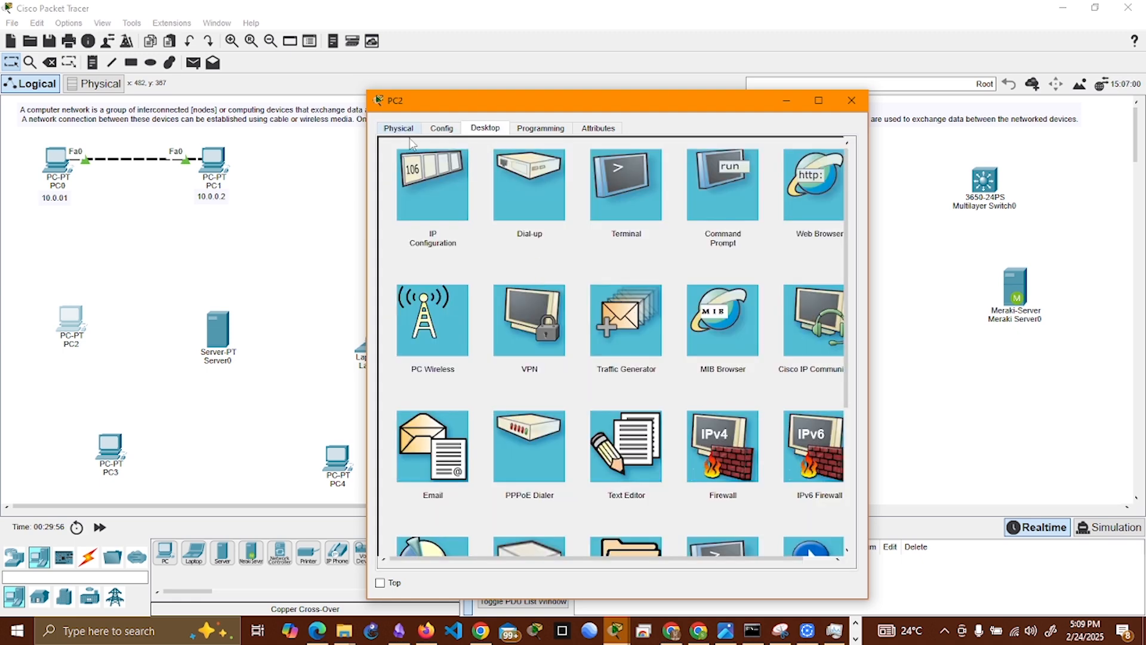
{"action": "scroll", "coordinate": [780, 376], "scroll_direction": "down", "scroll_amount": 5}
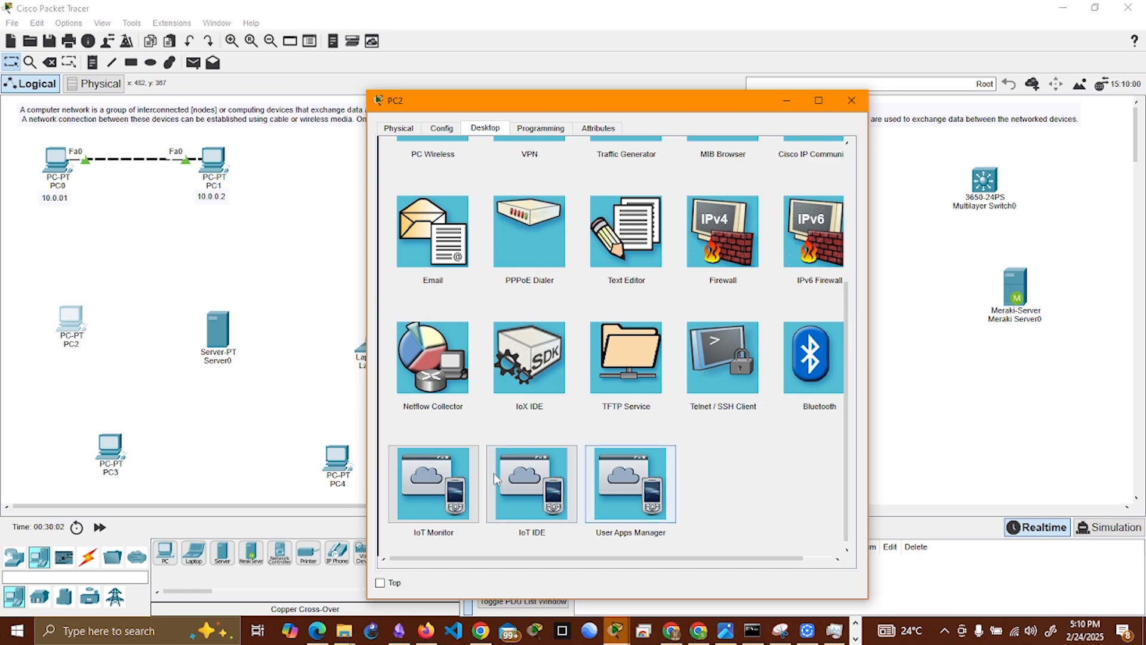
{"action": "scroll", "coordinate": [633, 477], "scroll_direction": "up", "scroll_amount": 2}
{"action": "scroll", "coordinate": [642, 263], "scroll_direction": "up", "scroll_amount": 1}
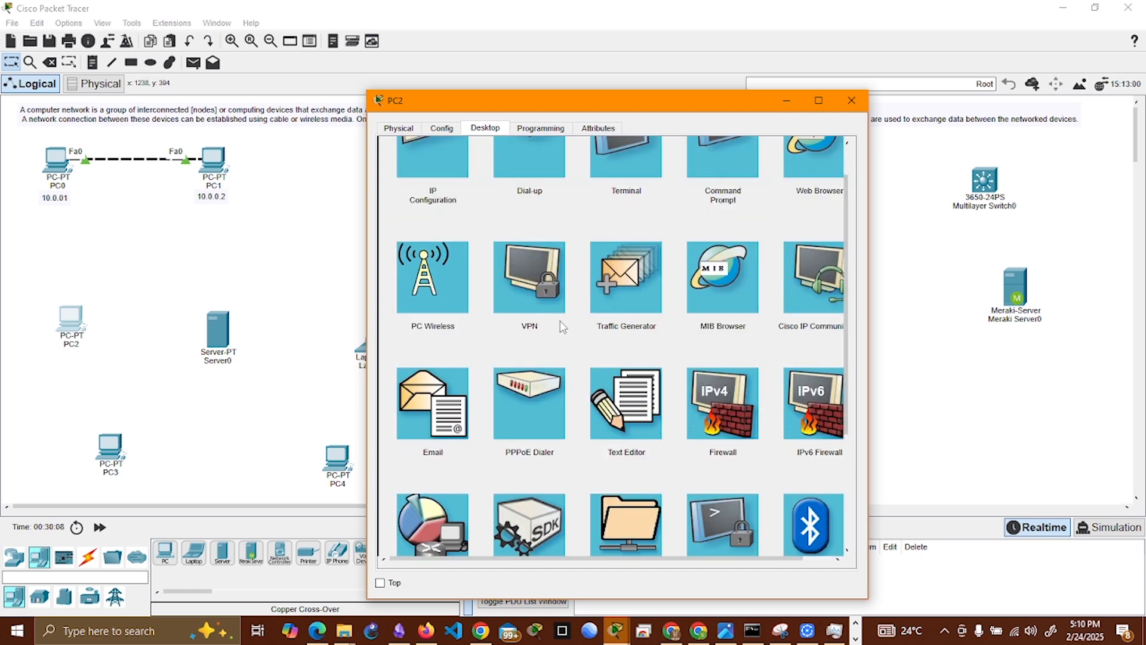
{"action": "scroll", "coordinate": [526, 326], "scroll_direction": "up", "scroll_amount": 1}
{"action": "left_click", "coordinate": [433, 327]}
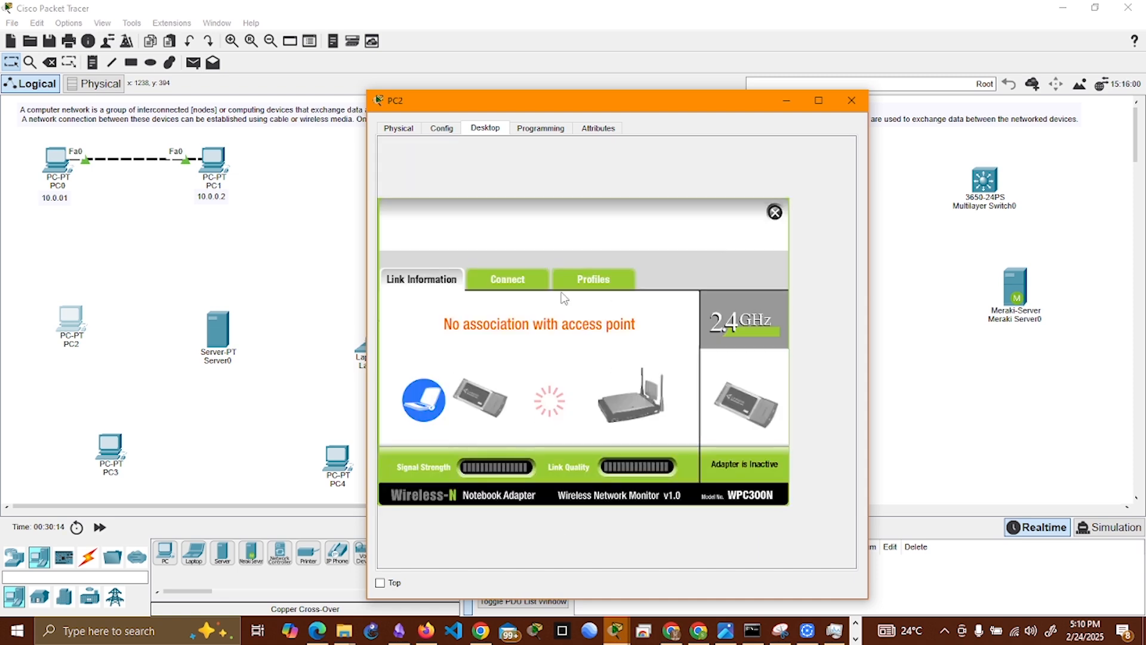
{"action": "left_click_drag", "start_coordinate": [611, 100], "coordinate": [694, 63]}
{"action": "left_click", "coordinate": [582, 247]}
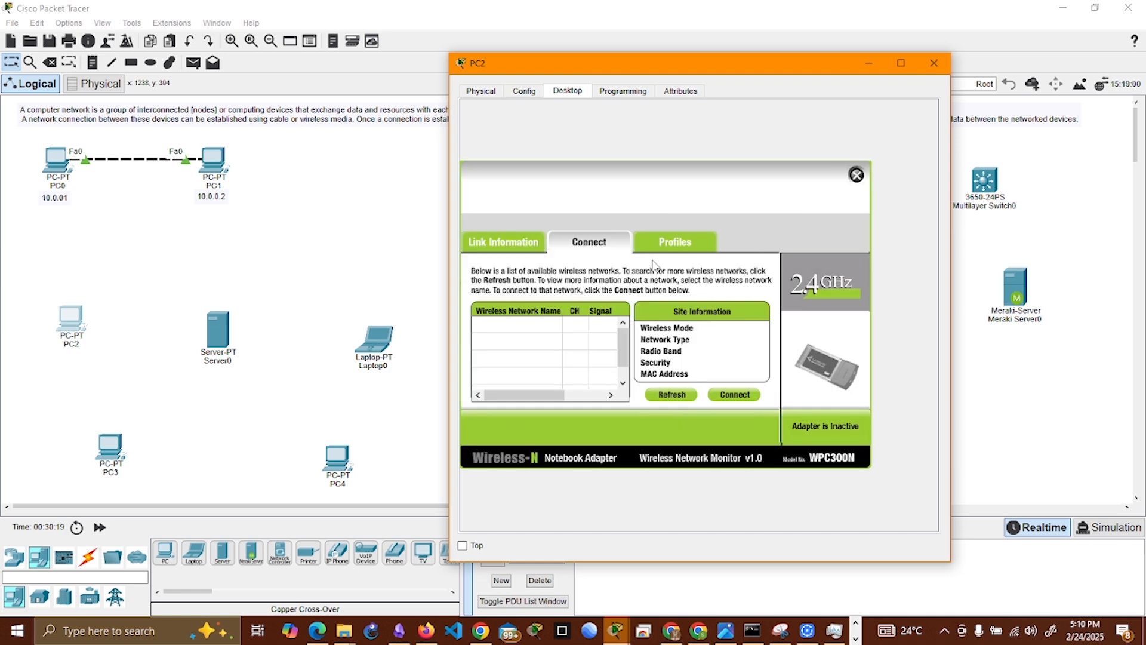
{"action": "left_click", "coordinate": [857, 175]}
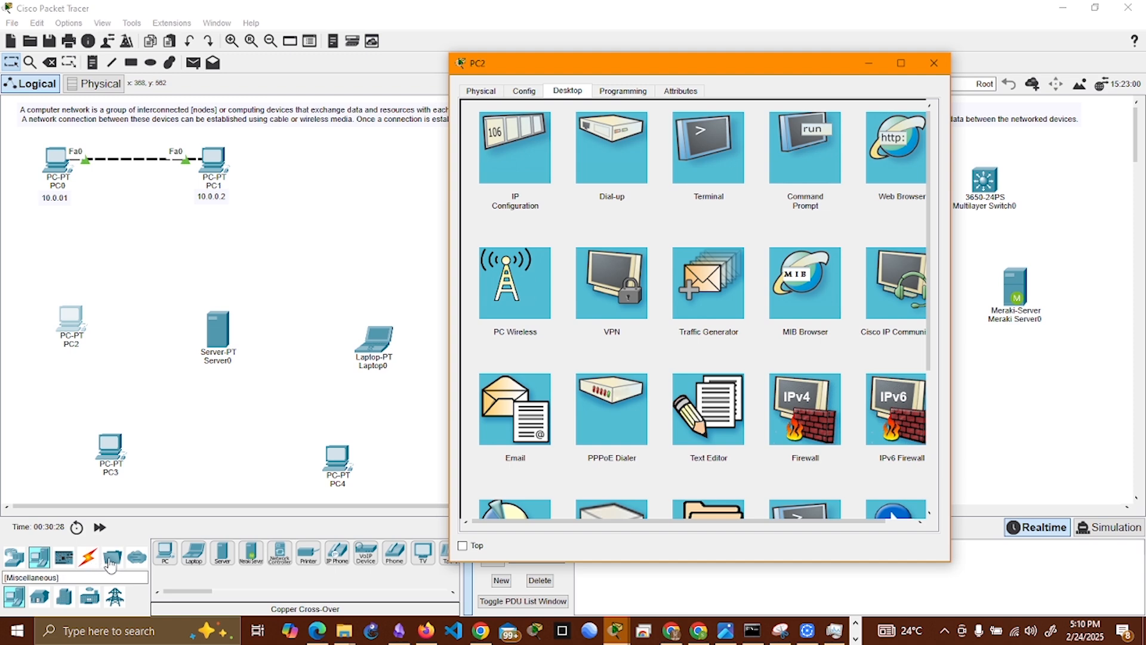
Step: Place a HomeRouter-PT-AC wireless router in the open area between Laptop0 and Laptop1
{"action": "left_click", "coordinate": [20, 562]}
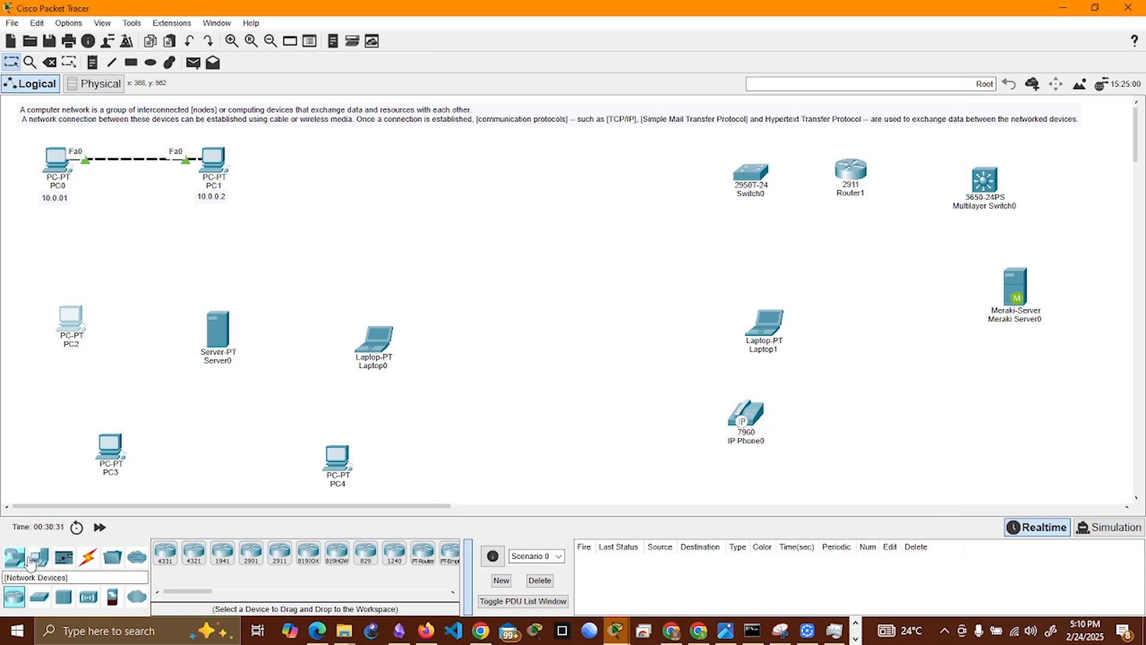
{"action": "left_click", "coordinate": [17, 559]}
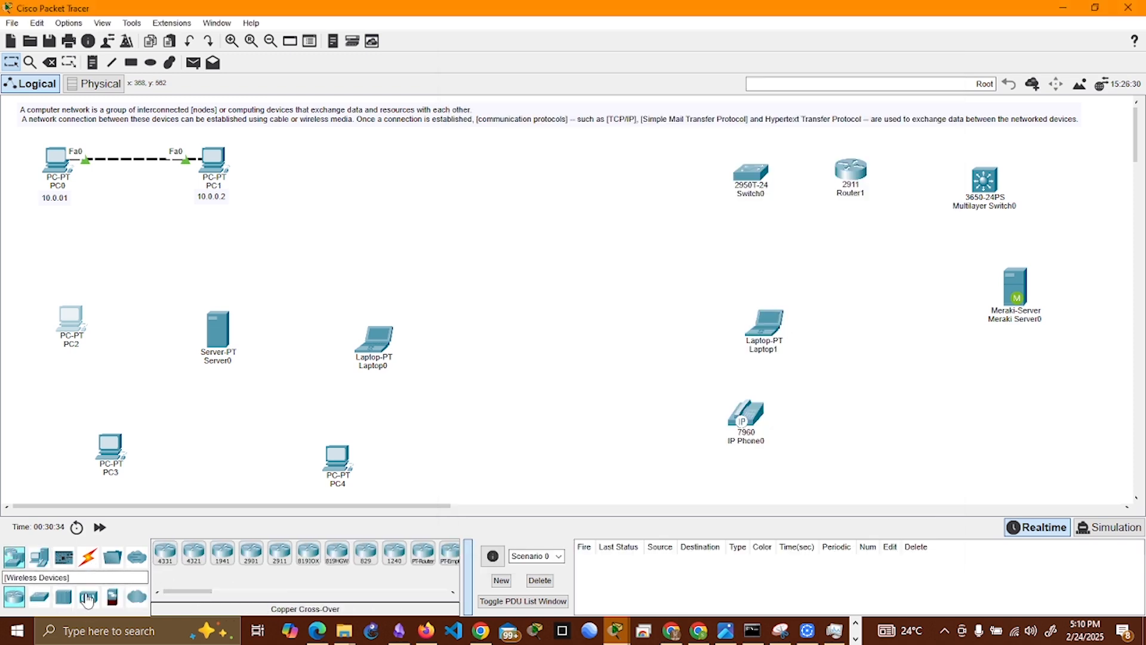
{"action": "left_click", "coordinate": [89, 596]}
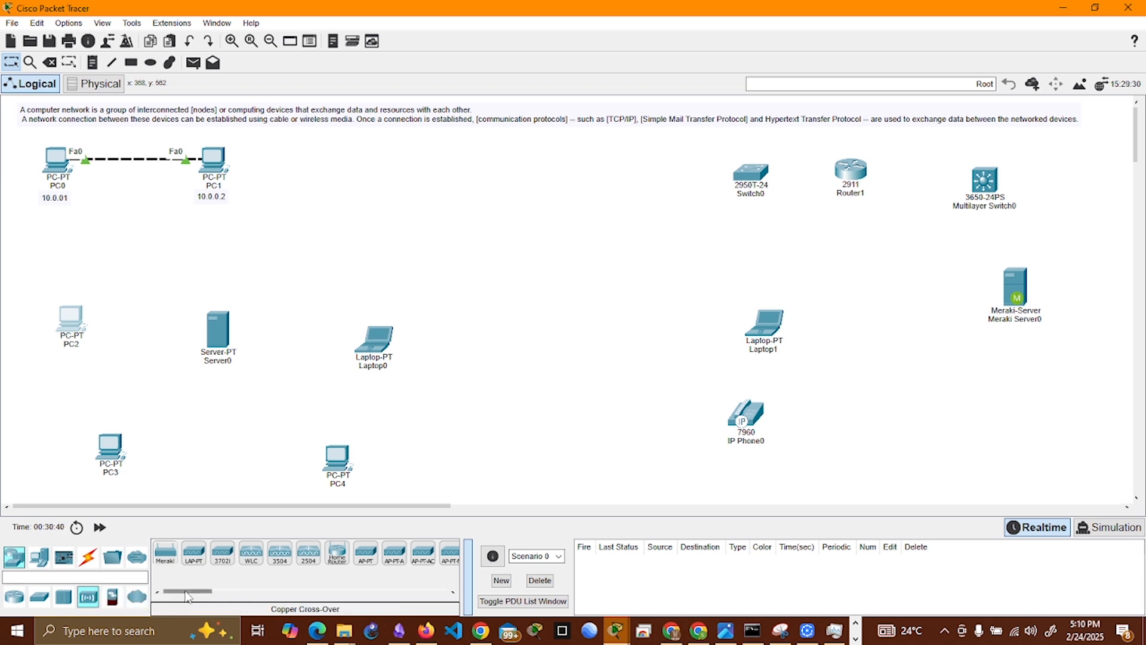
{"action": "mouse_move", "coordinate": [187, 596]}
{"action": "left_mouse_down"}
{"action": "mouse_move", "coordinate": [213, 600]}
{"action": "mouse_move", "coordinate": [195, 594]}
{"action": "left_mouse_up"}
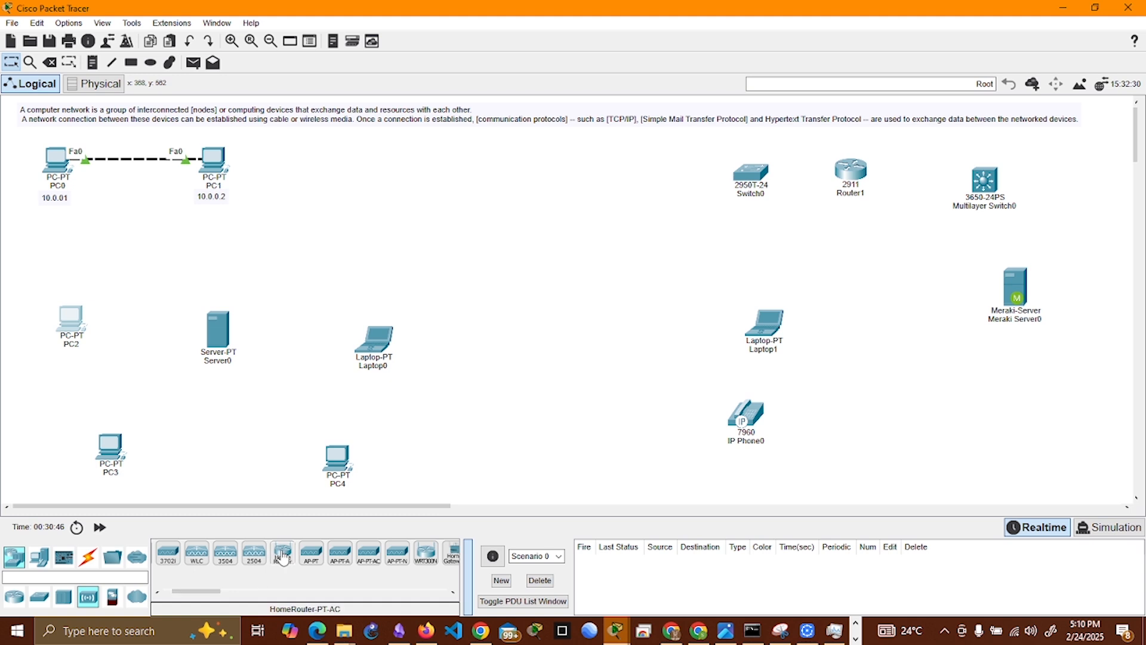
{"action": "left_click_drag", "start_coordinate": [283, 552], "coordinate": [555, 321]}
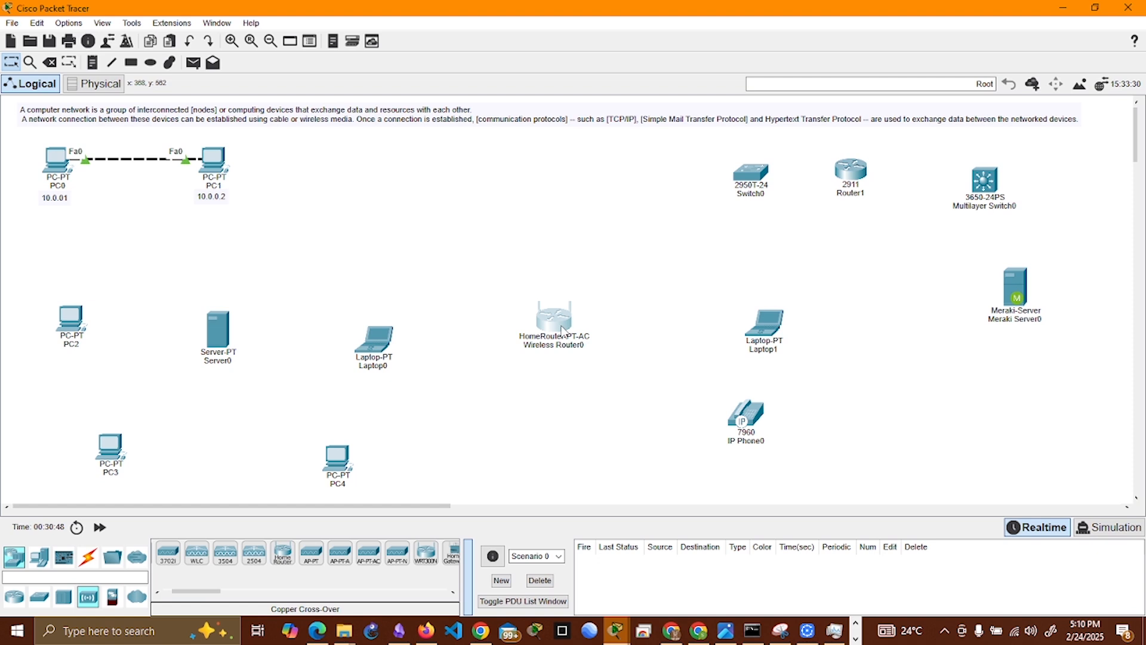
Step: Open the new wireless router's configuration and examine its global settings and internet setup options
{"action": "left_click", "coordinate": [562, 330]}
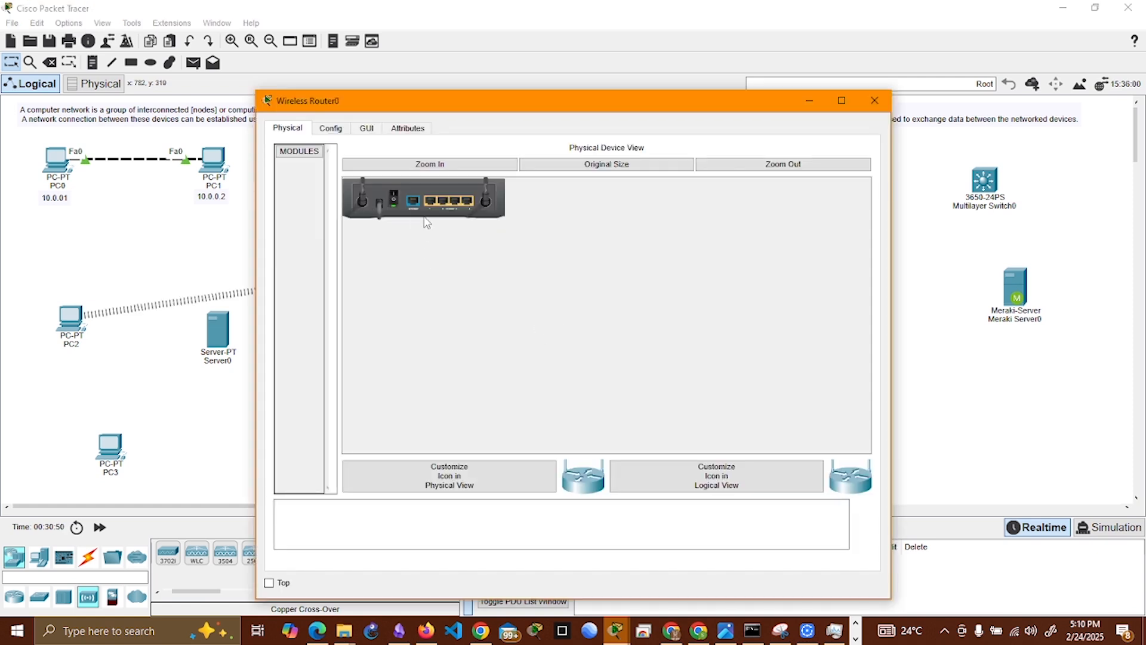
{"action": "left_click", "coordinate": [330, 128]}
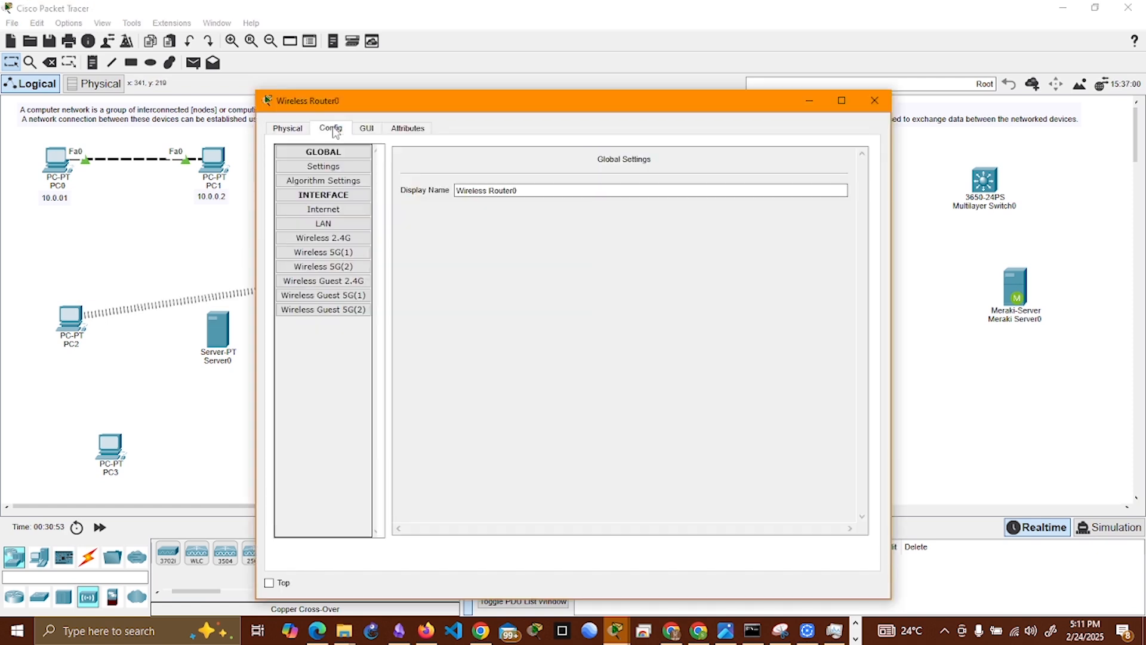
{"action": "left_click", "coordinate": [367, 128]}
{"action": "scroll", "coordinate": [582, 354], "scroll_direction": "down", "scroll_amount": 5}
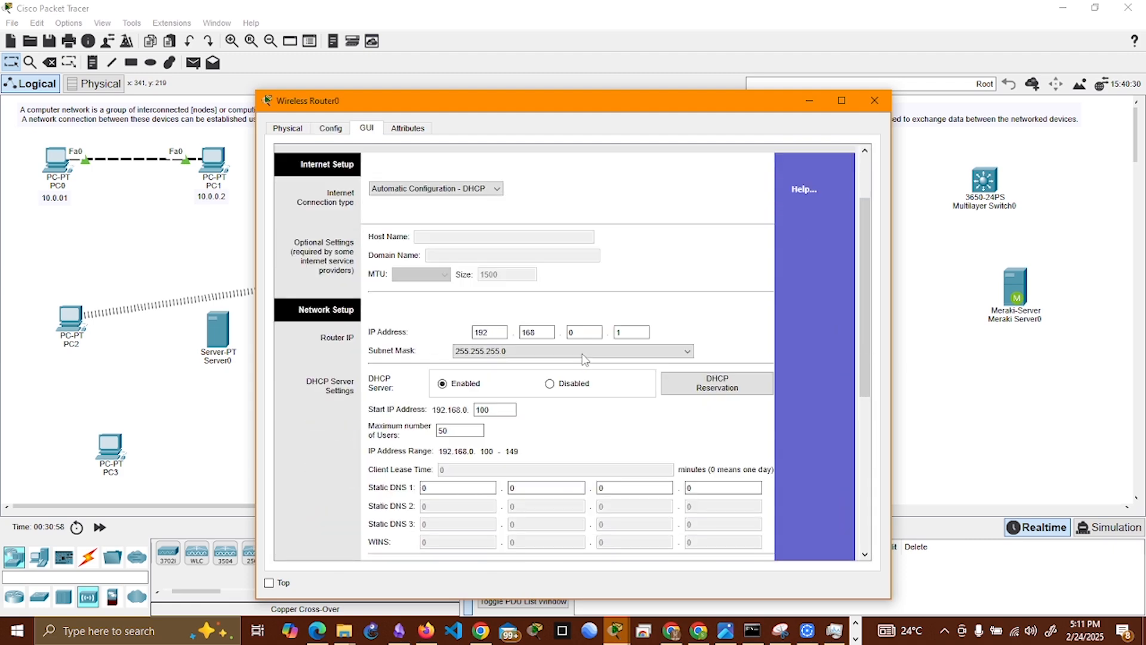
{"action": "left_click_drag", "start_coordinate": [872, 315], "coordinate": [869, 256]}
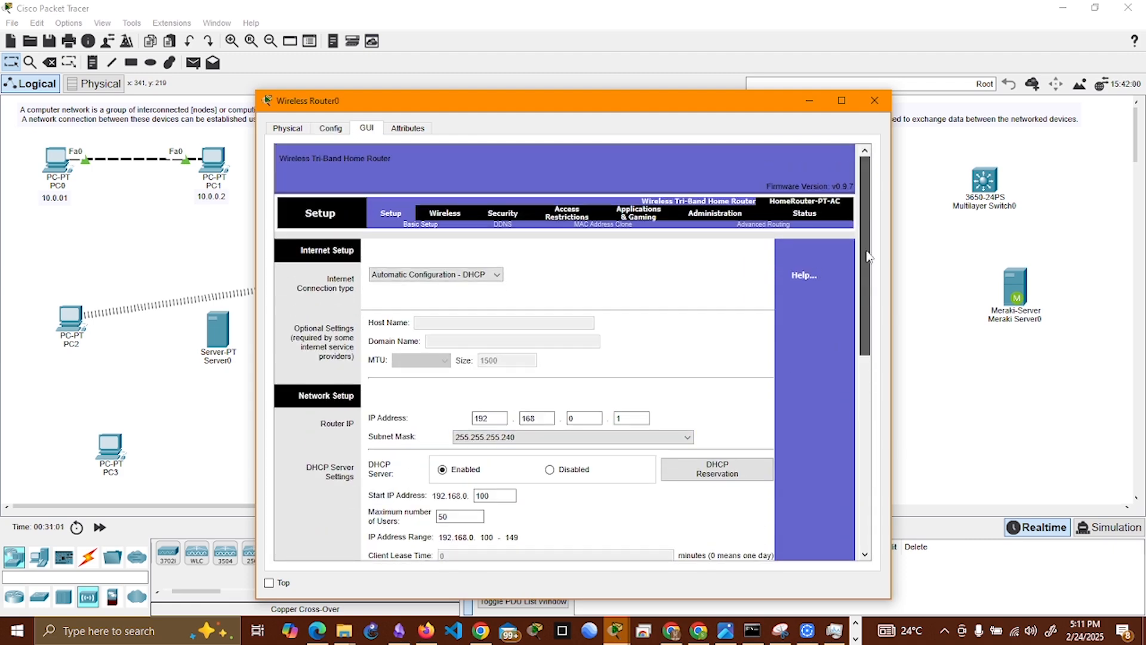
Step: Review the router's basic wireless settings and the security modes offered for the 2.4 GHz band
{"action": "left_click", "coordinate": [451, 219]}
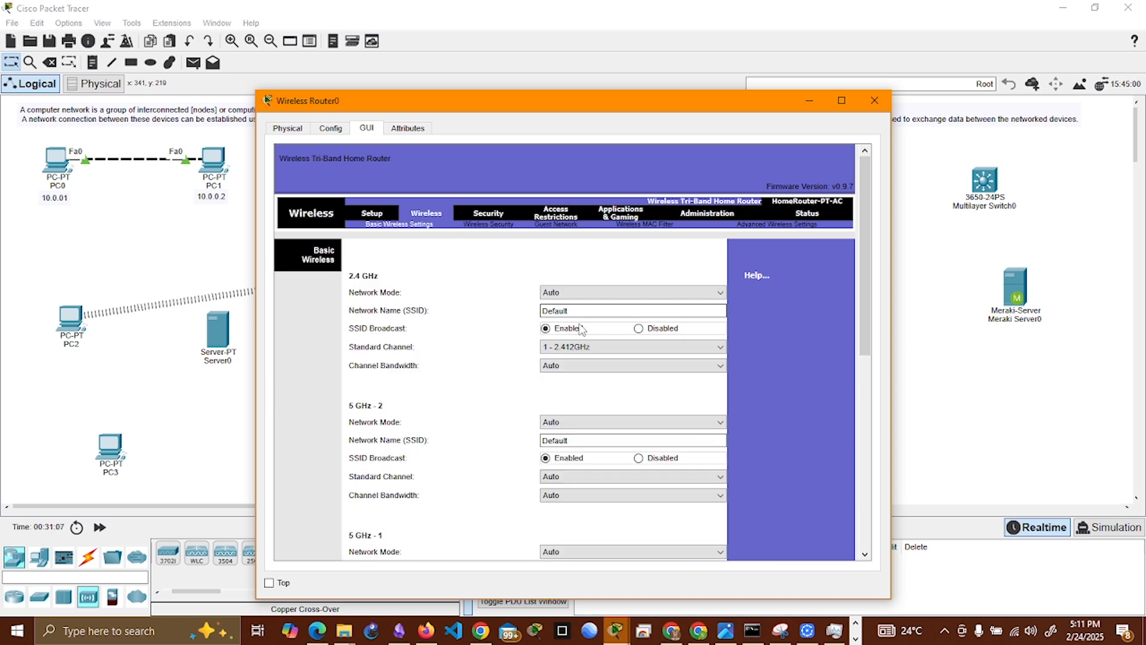
{"action": "scroll", "coordinate": [560, 422], "scroll_direction": "down", "scroll_amount": 3}
{"action": "scroll", "coordinate": [471, 343], "scroll_direction": "up", "scroll_amount": 3}
{"action": "left_click", "coordinate": [504, 226]}
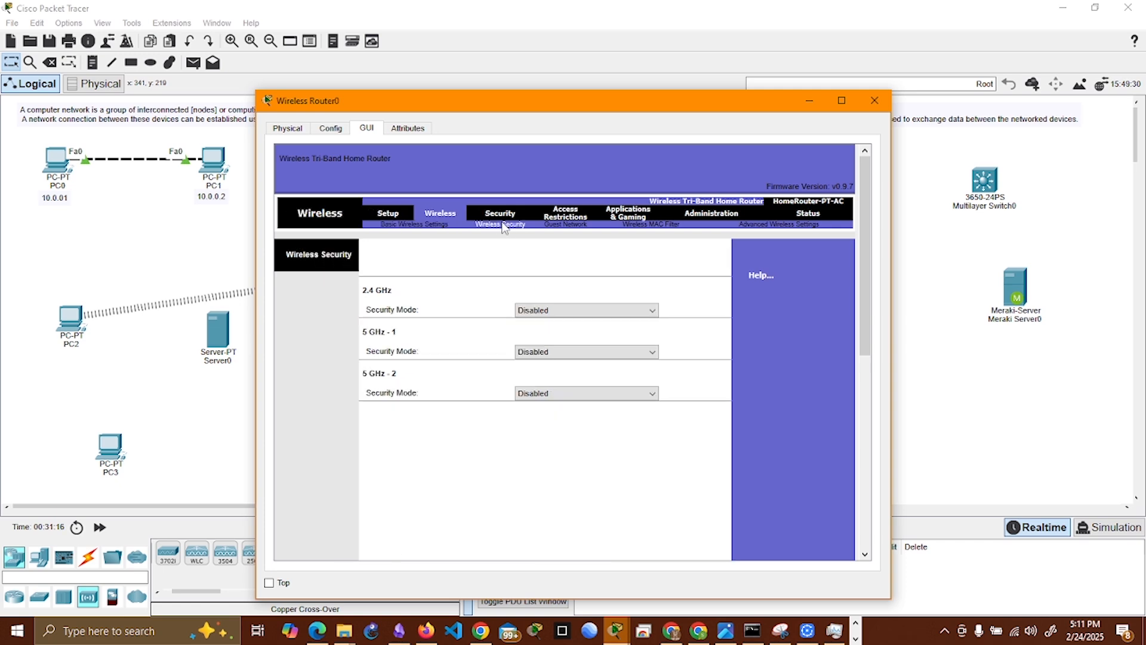
{"action": "left_click", "coordinate": [600, 310]}
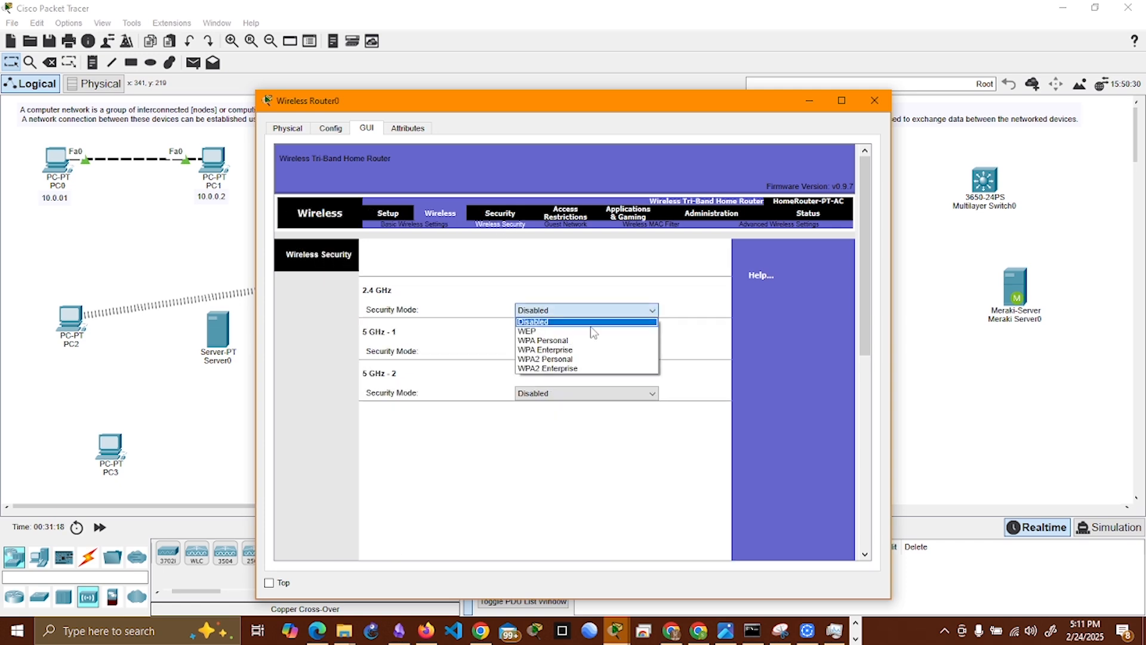
{"action": "left_click", "coordinate": [591, 287]}
Step: Check the router's IP address, DHCP server and static DNS settings in the basic setup
{"action": "left_click", "coordinate": [388, 213]}
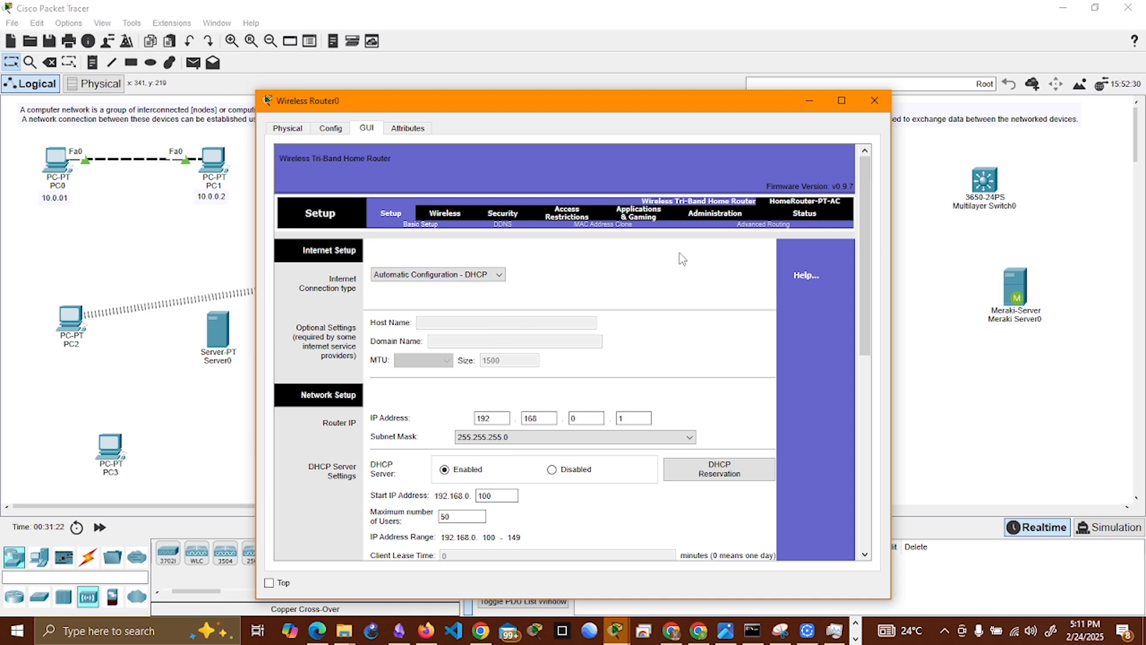
{"action": "scroll", "coordinate": [554, 334], "scroll_direction": "down", "scroll_amount": 3}
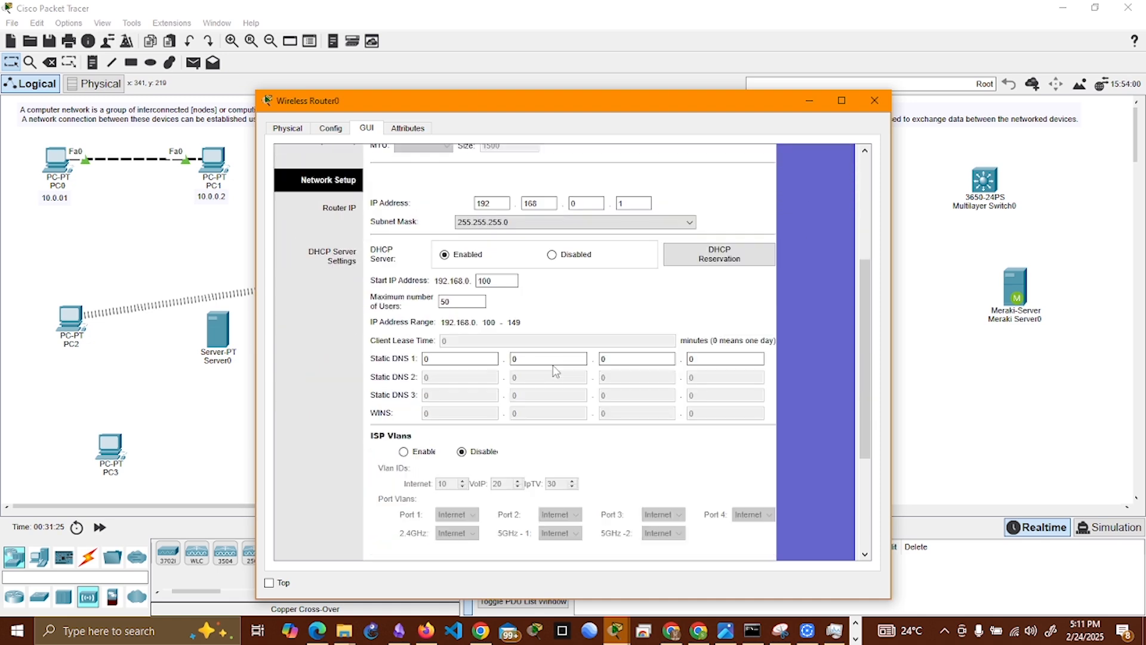
{"action": "scroll", "coordinate": [555, 371], "scroll_direction": "up", "scroll_amount": 3}
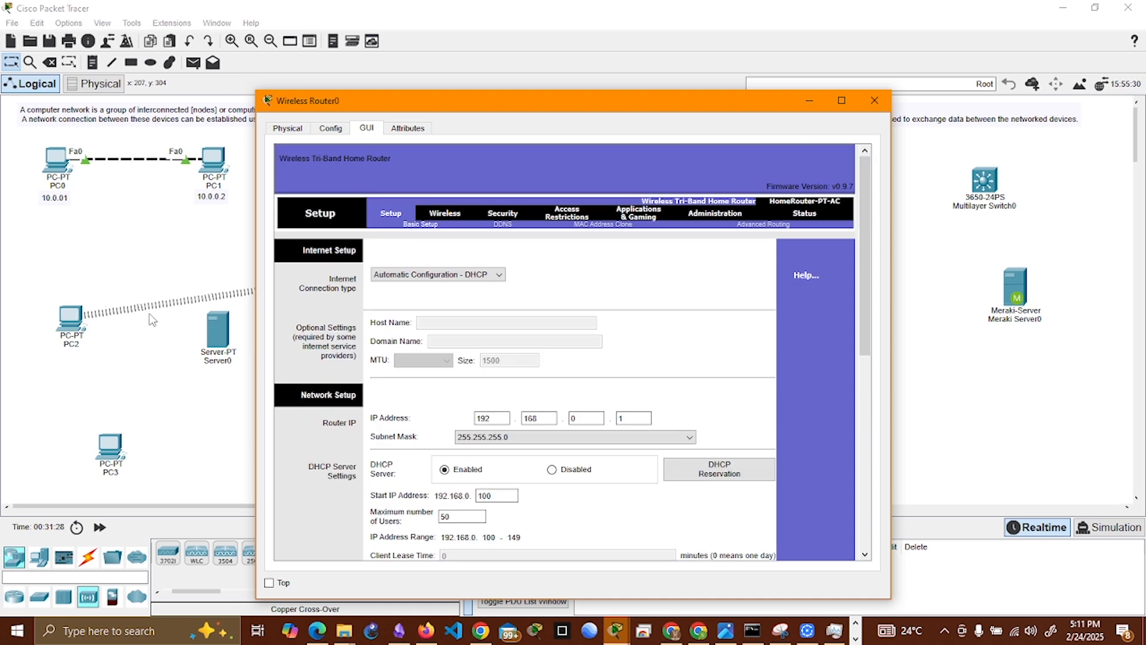
Step: Set the 2.4 GHz network name (SSID) of the wireless router to EIT
{"action": "left_click", "coordinate": [455, 214]}
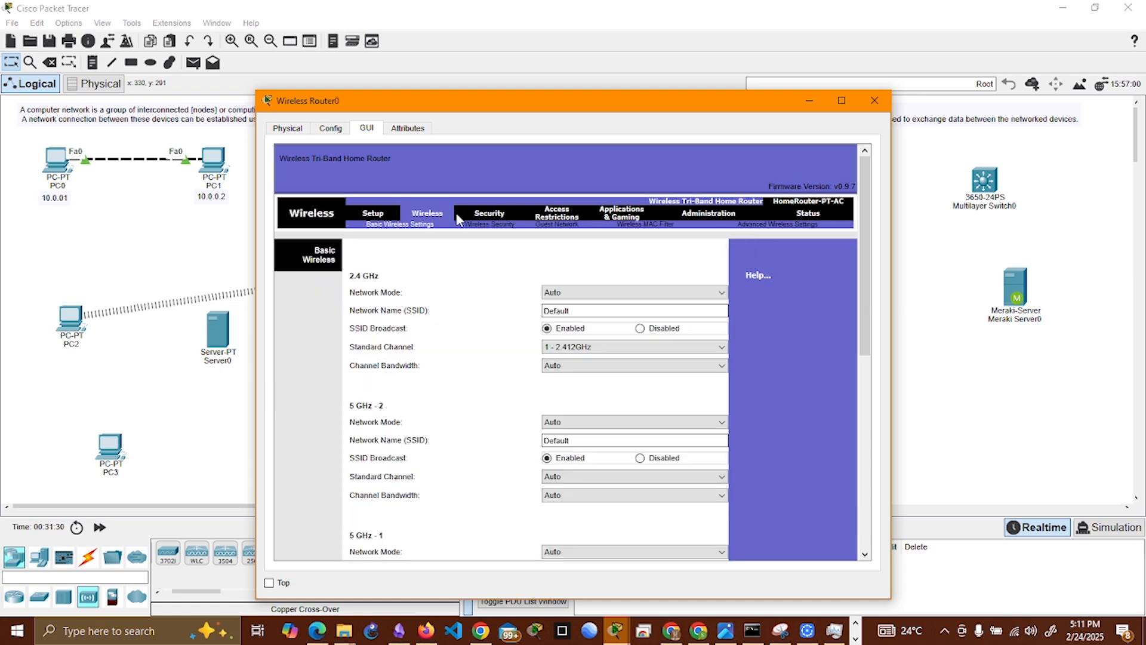
{"action": "double_click", "coordinate": [585, 311]}
{"action": "type", "text": "S"}
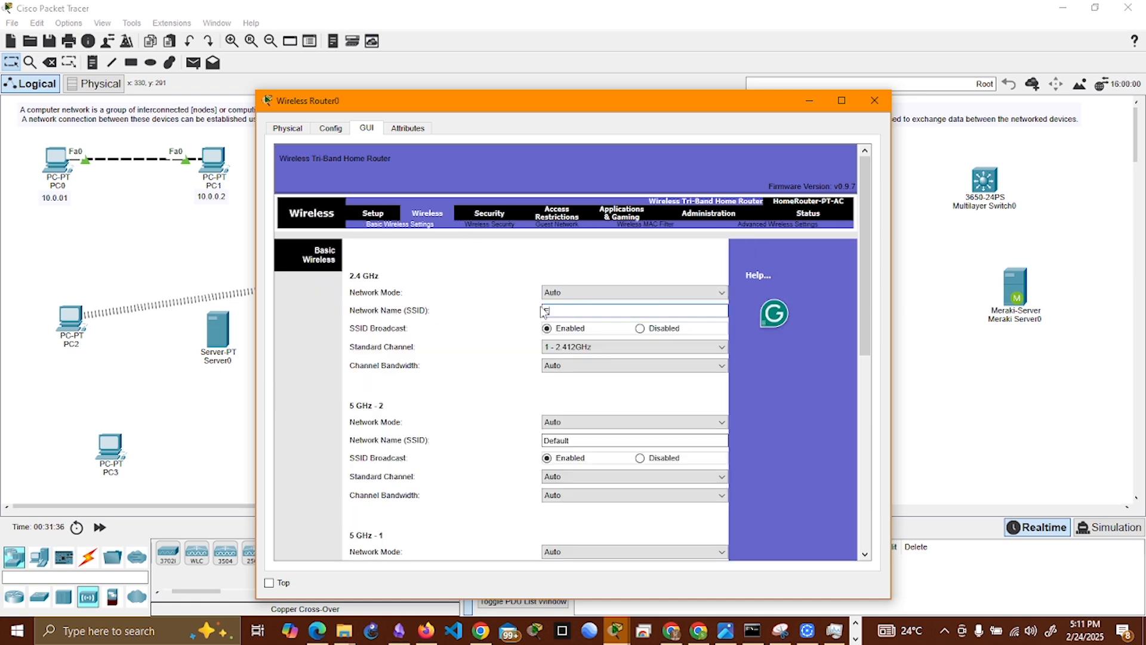
{"action": "type", "text": "IT"}
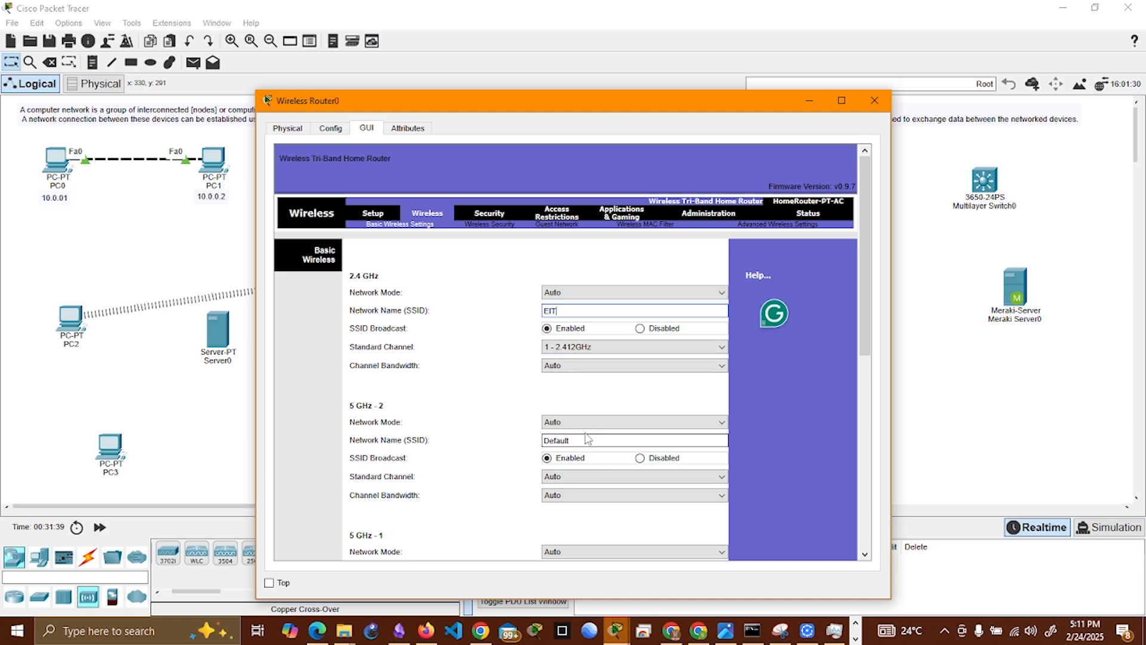
Step: Set the 5 GHz - 2 network name to EIT and its network mode to Disabled, and save the wireless settings
{"action": "double_click", "coordinate": [540, 440]}
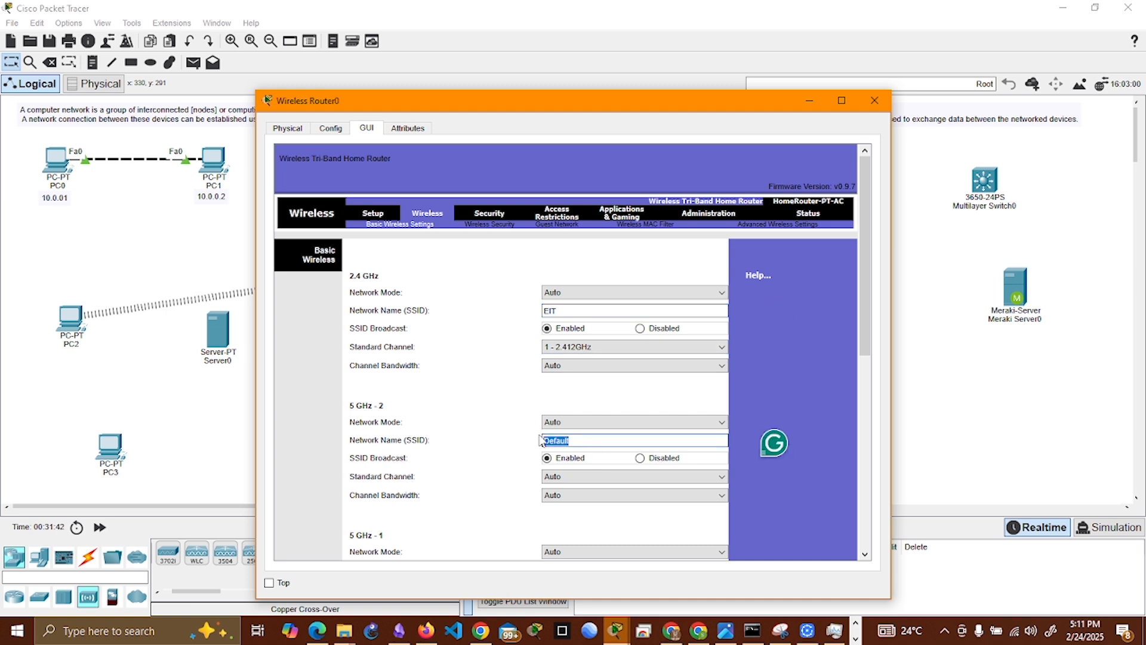
{"action": "type", "text": "EIT"}
{"action": "scroll", "coordinate": [600, 417], "scroll_direction": "down", "scroll_amount": 2}
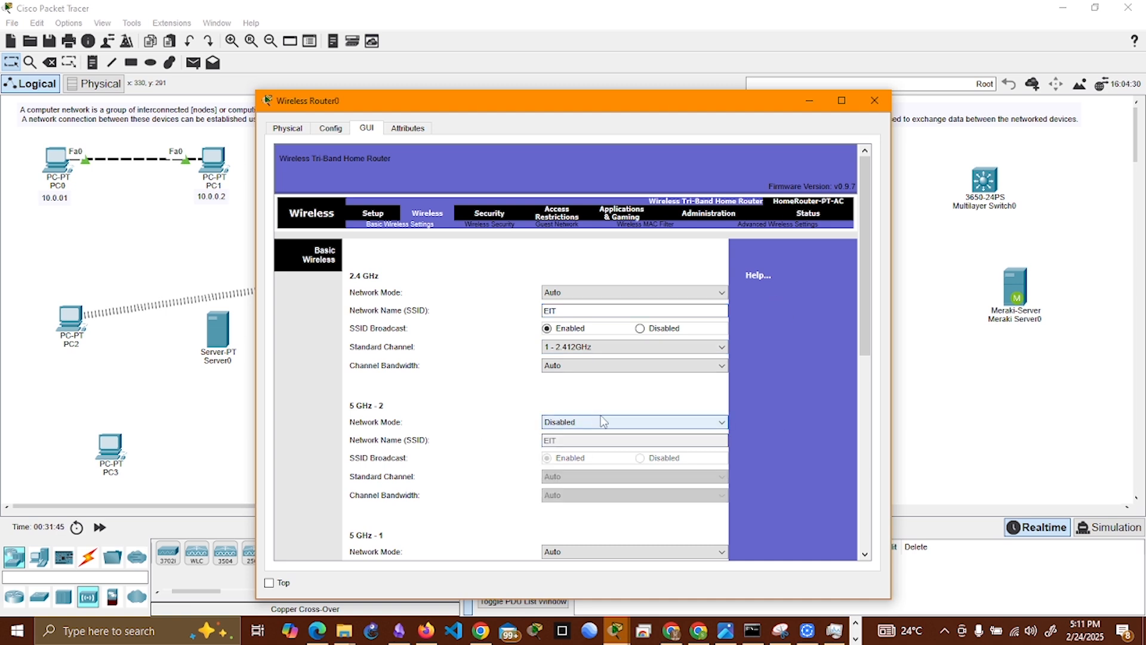
{"action": "scroll", "coordinate": [804, 331], "scroll_direction": "down", "scroll_amount": 6}
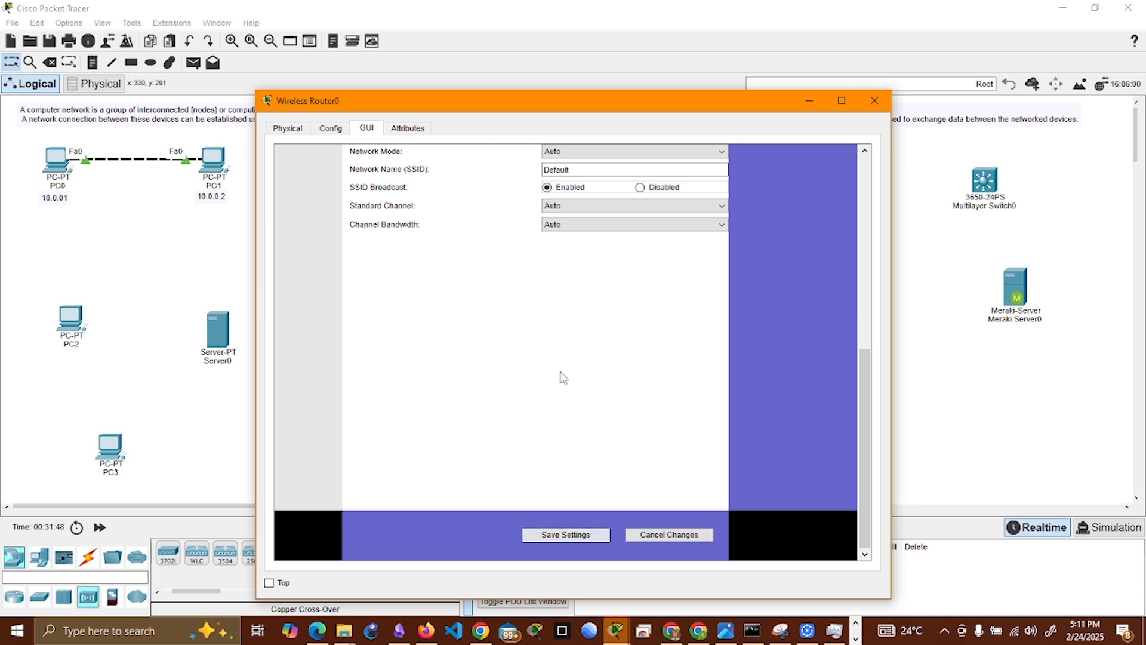
{"action": "scroll", "coordinate": [488, 315], "scroll_direction": "up", "scroll_amount": 10}
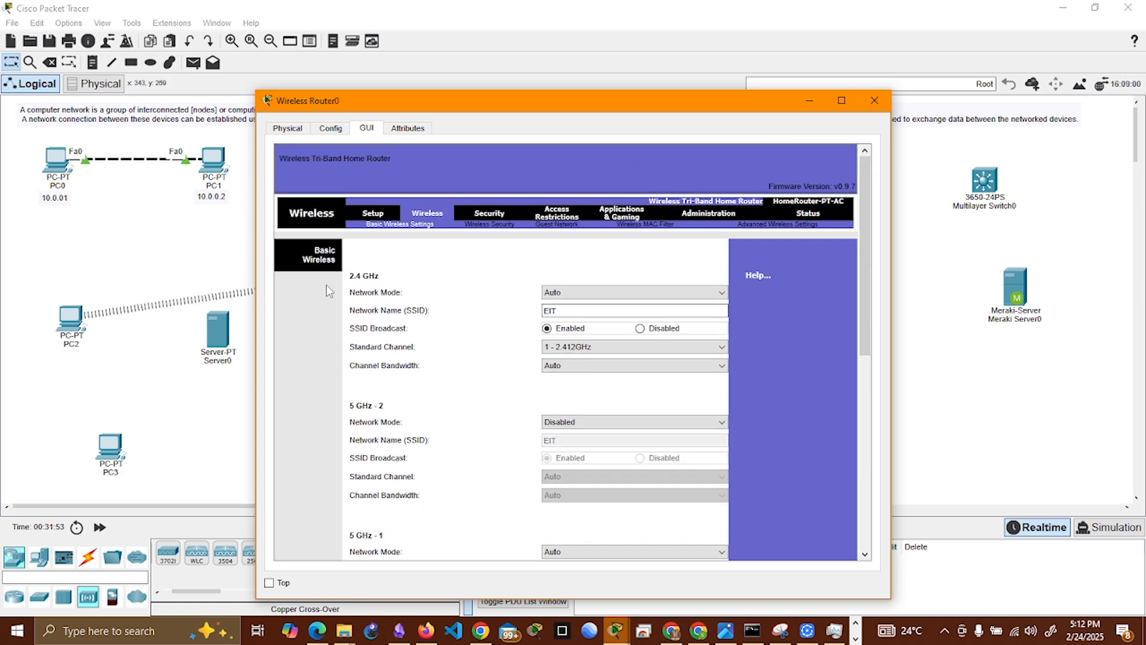
Step: Set the 2.4 GHz security mode to WPA2 Personal with AES encryption and enter the Wi-Fi passphrase
{"action": "left_click", "coordinate": [490, 224]}
{"action": "left_click", "coordinate": [582, 310]}
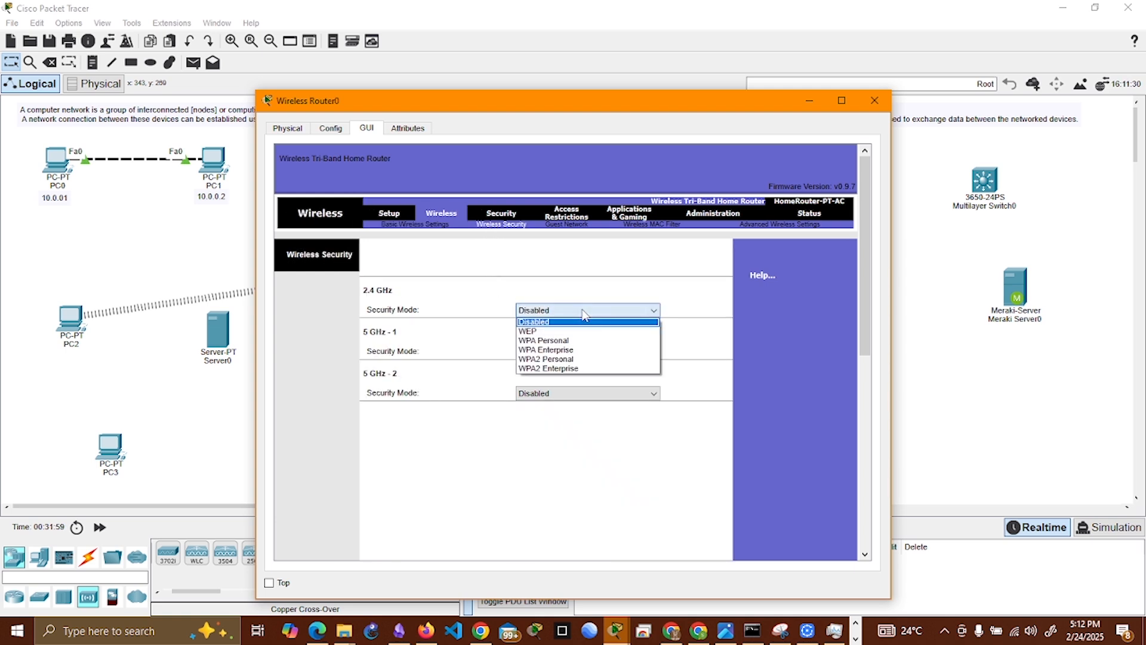
{"action": "left_click", "coordinate": [575, 359]}
{"action": "left_click", "coordinate": [576, 346]}
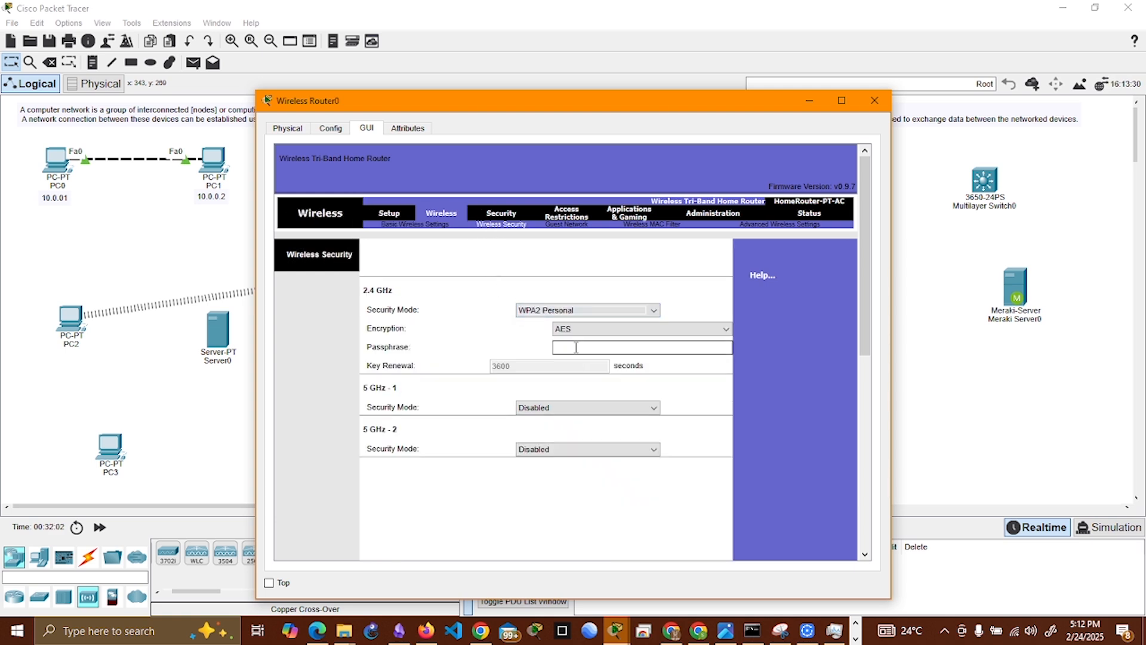
{"action": "type", "text": "pa"}
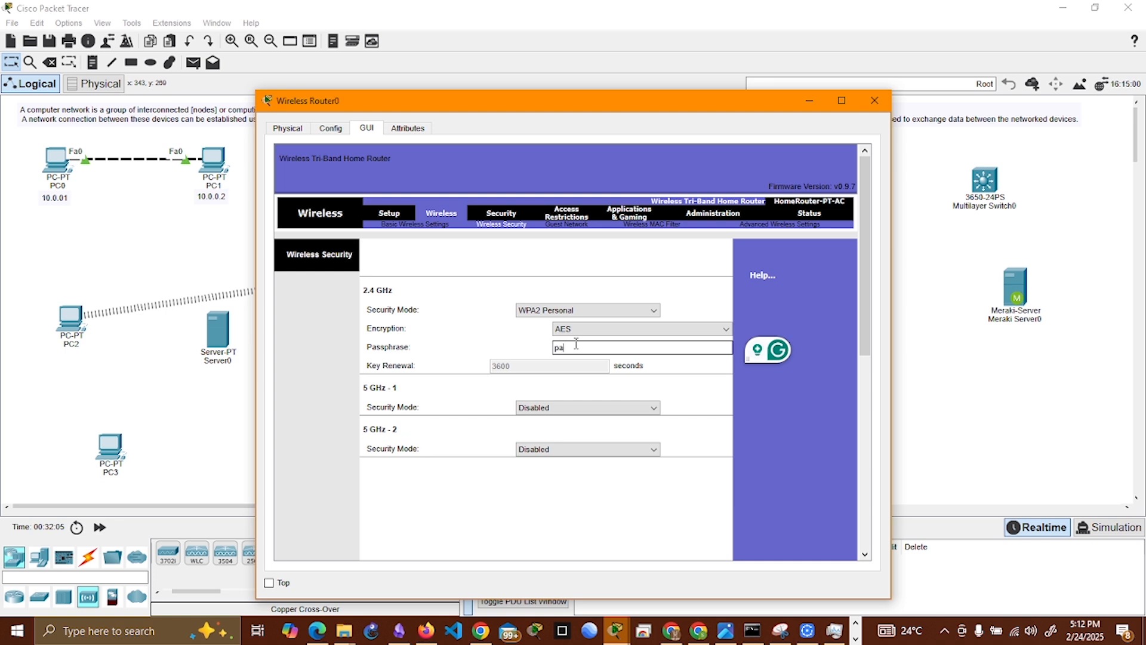
{"action": "type", "text": "ssword"}
Step: Set 5 GHz - 1 security to WPA2 Personal, enter its Wi-Fi passphrase, save the settings and minimize the router window
{"action": "left_click", "coordinate": [630, 408]}
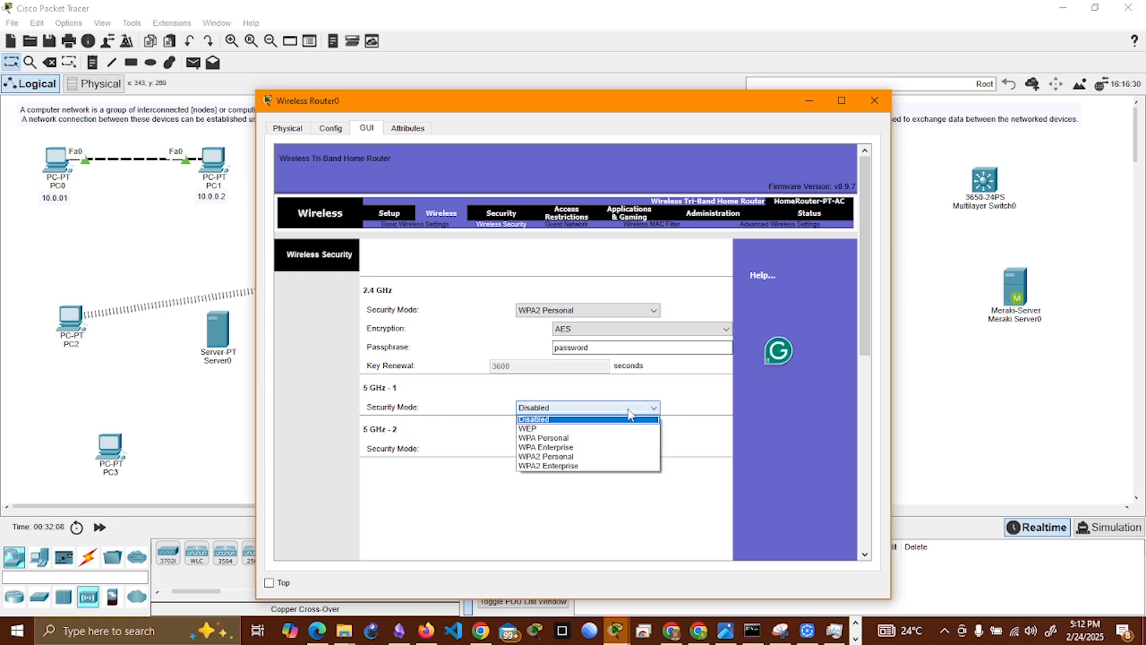
{"action": "left_click", "coordinate": [590, 457]}
{"action": "left_click", "coordinate": [587, 444]}
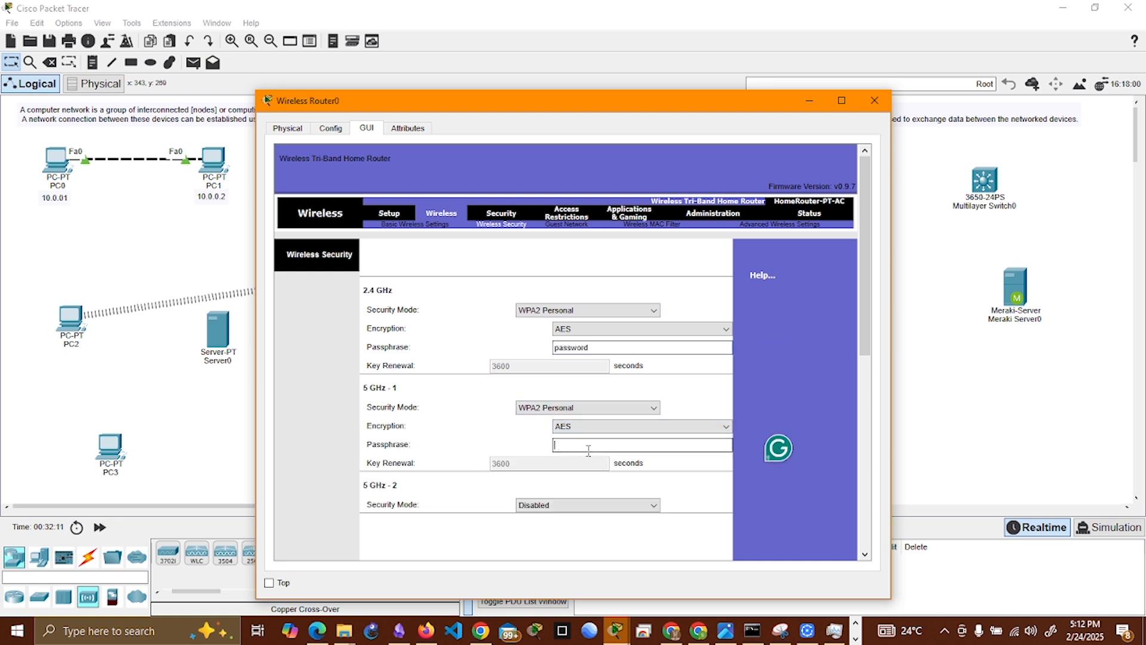
{"action": "type", "text": "password"}
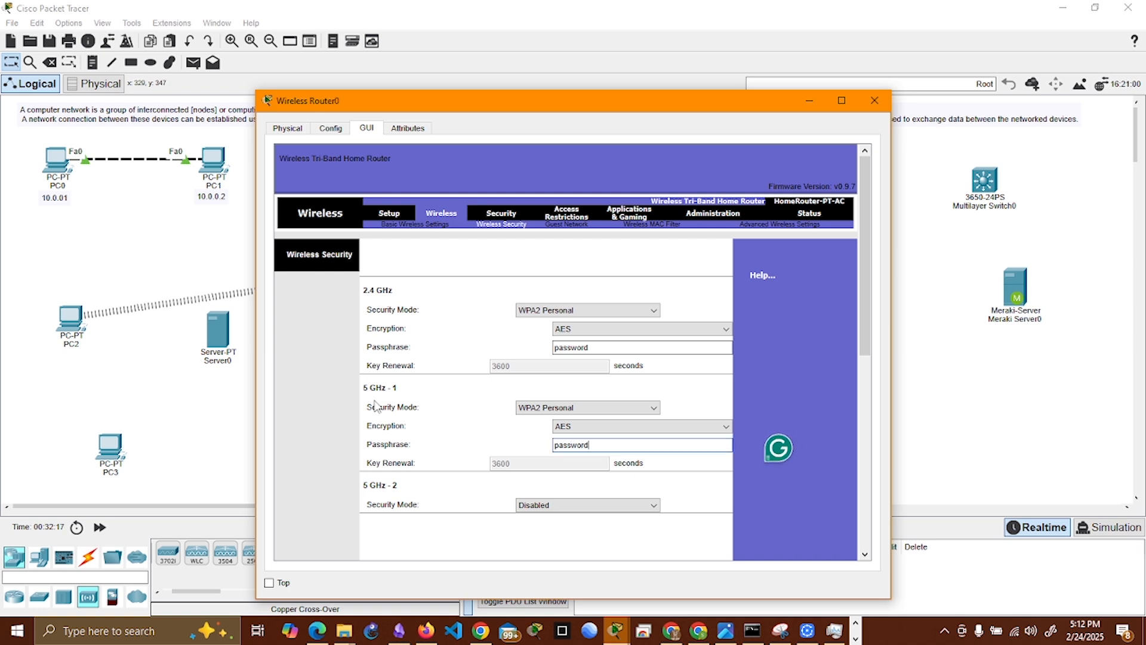
{"action": "scroll", "coordinate": [717, 392], "scroll_direction": "down", "scroll_amount": 10}
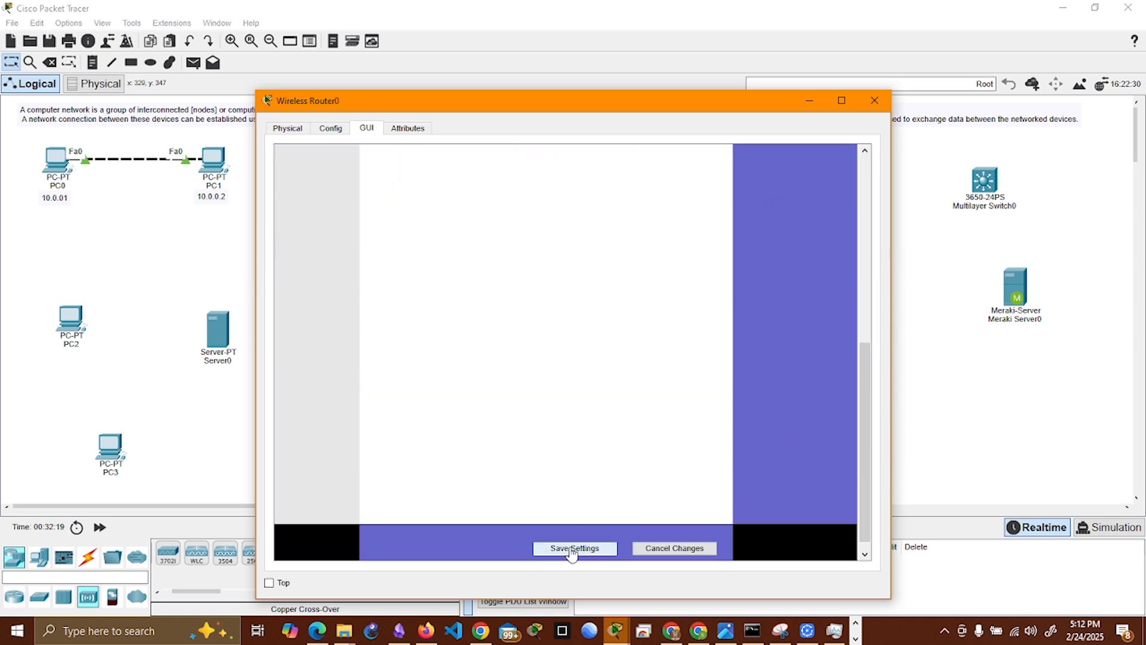
{"action": "left_click", "coordinate": [810, 100]}
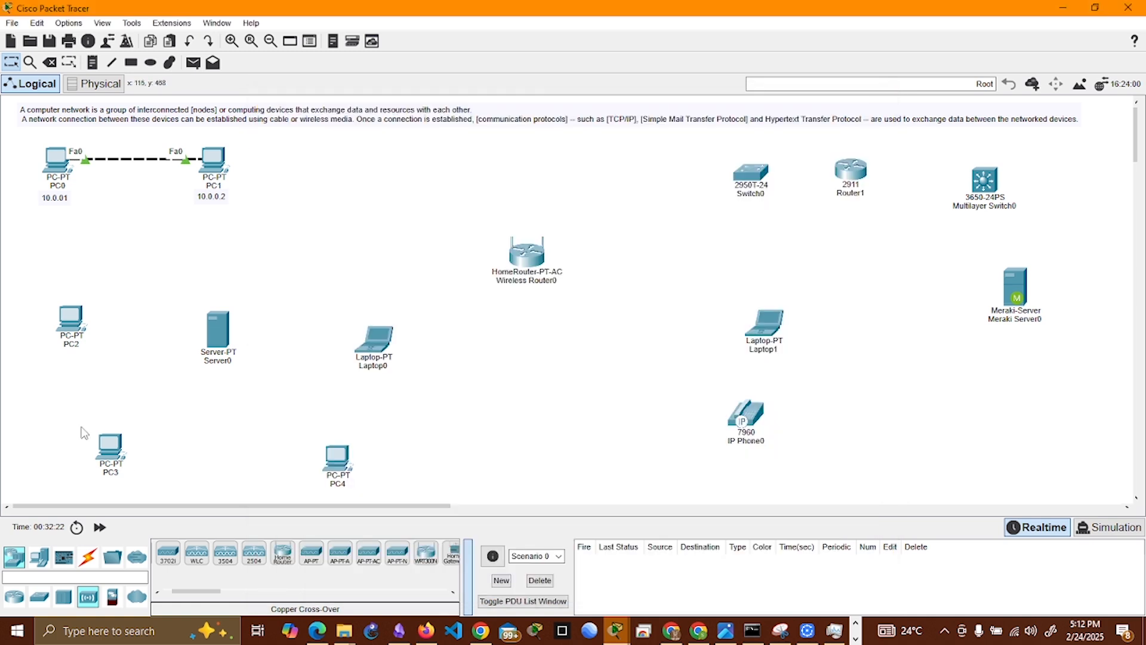
Step: Open the PC Wireless utility on PC2 and refresh the list of available wireless networks
{"action": "left_click", "coordinate": [69, 323]}
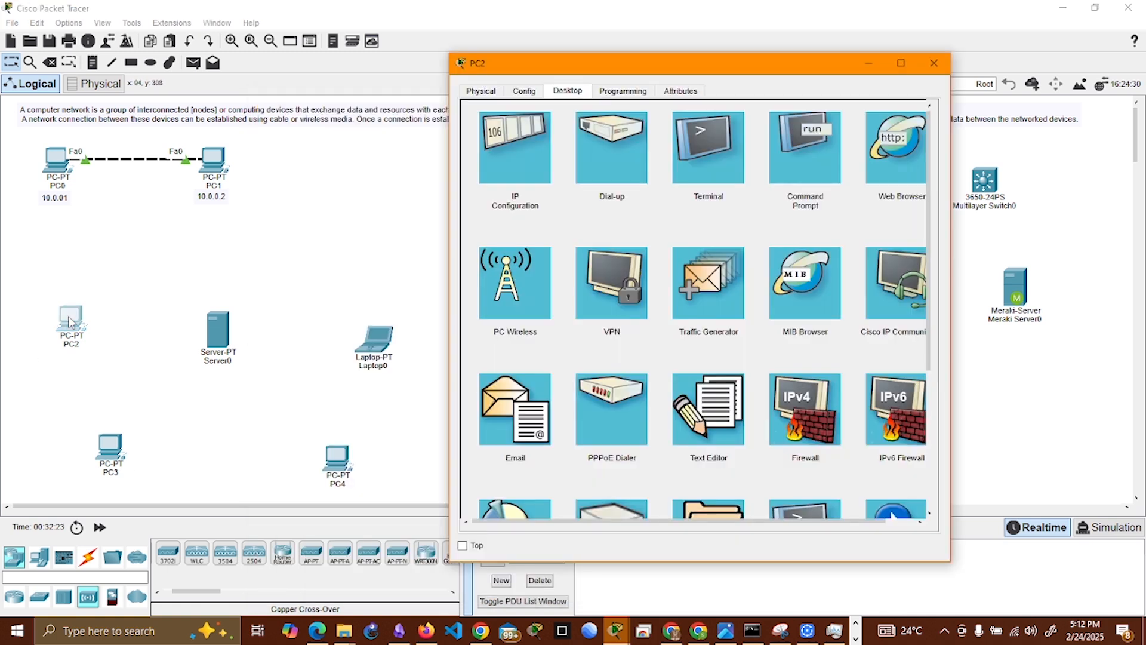
{"action": "left_click", "coordinate": [518, 338]}
{"action": "left_click", "coordinate": [591, 248]}
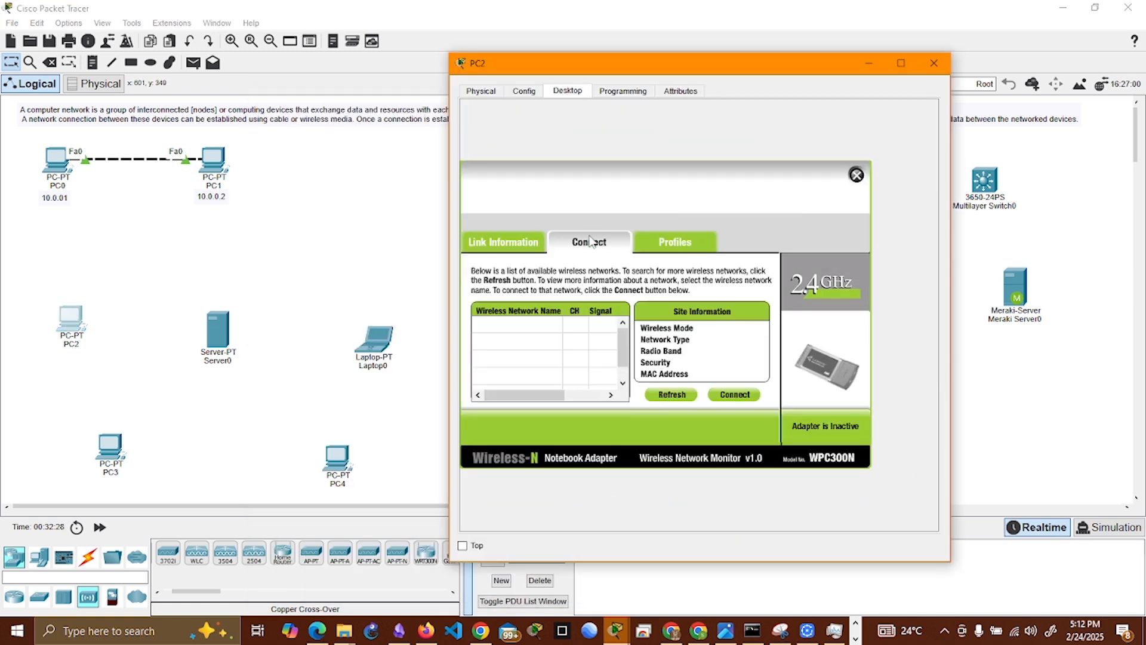
{"action": "left_click", "coordinate": [672, 394]}
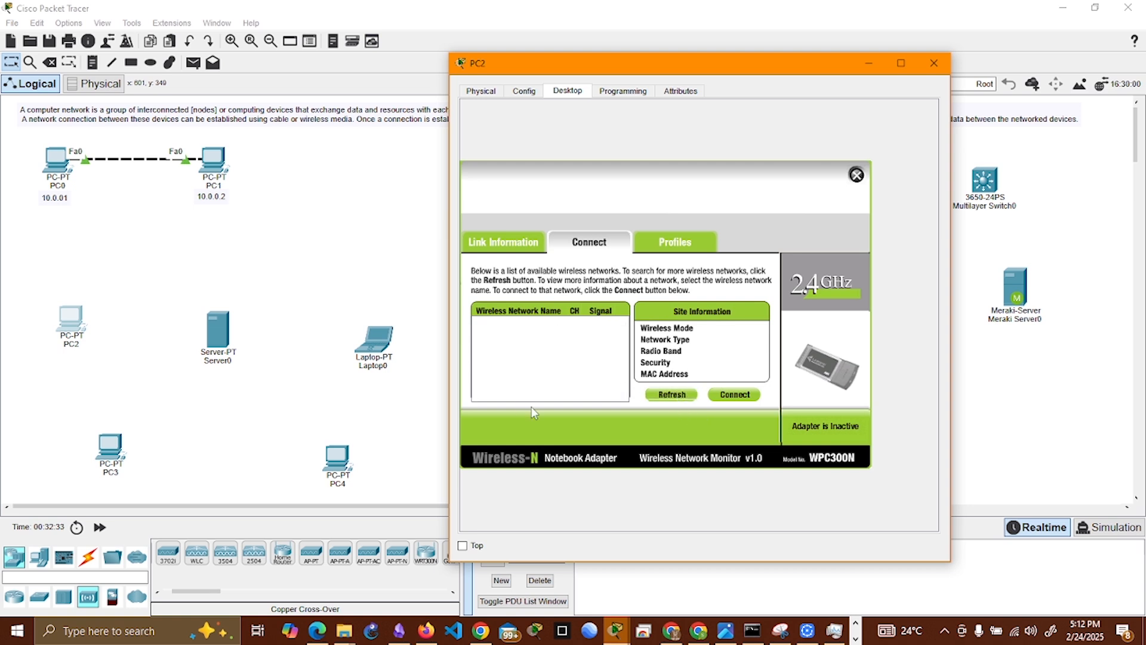
Step: Compare the site information of the Default and EIT wireless networks found by PC2
{"action": "left_click", "coordinate": [521, 352]}
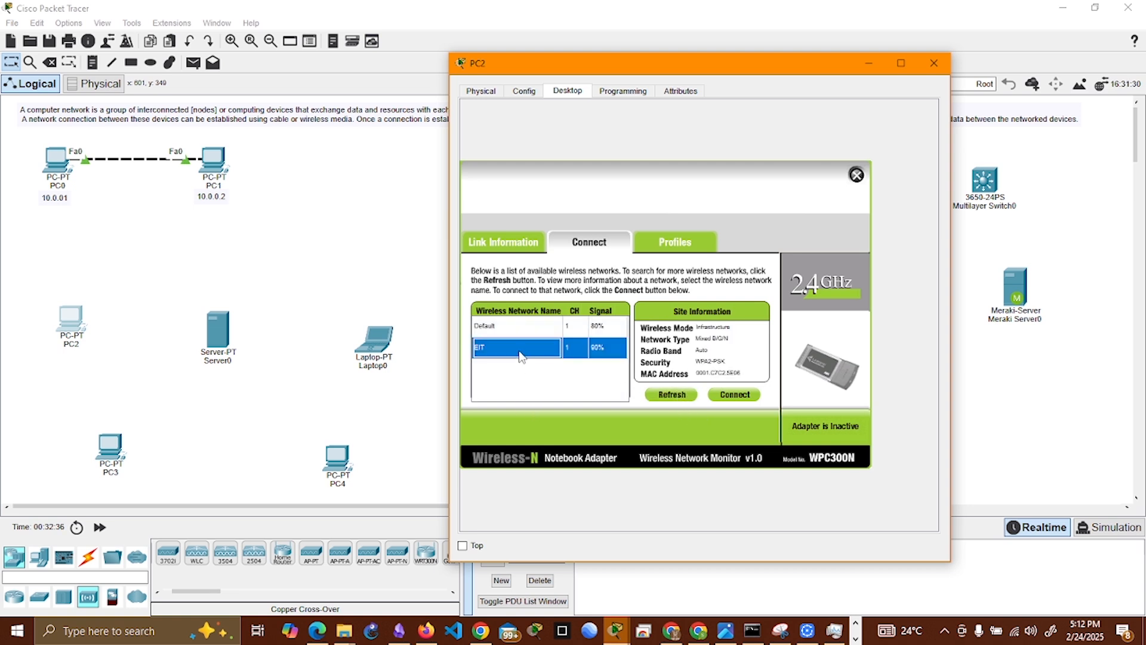
{"action": "left_click", "coordinate": [514, 326]}
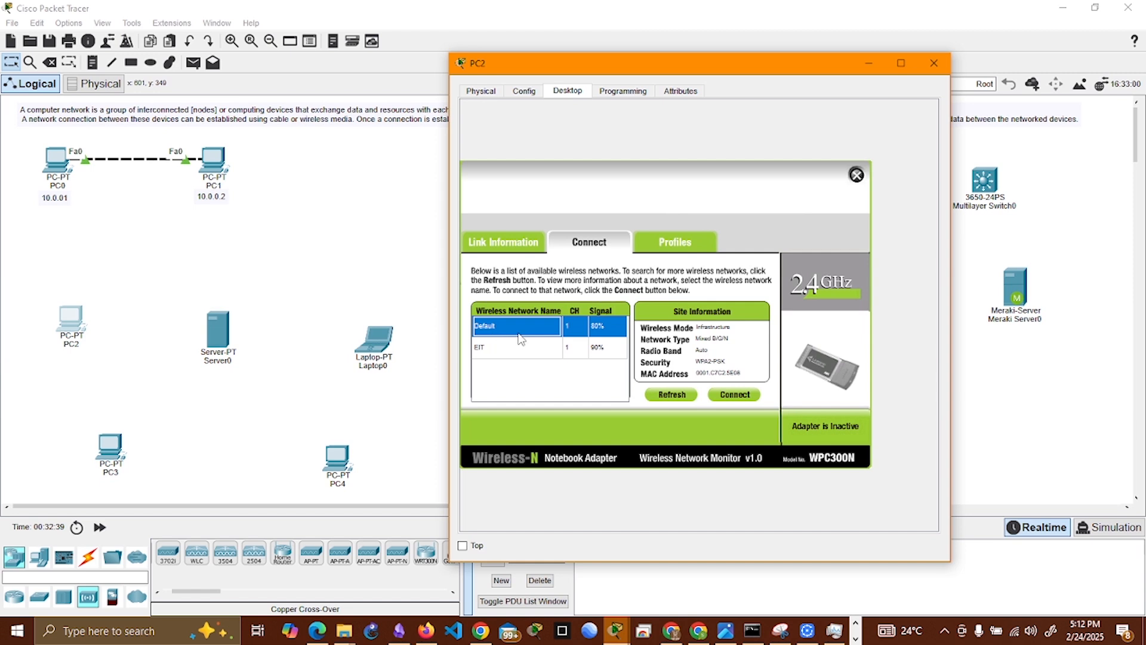
{"action": "left_click", "coordinate": [509, 346]}
{"action": "left_click", "coordinate": [515, 329]}
{"action": "left_click", "coordinate": [517, 347]}
{"action": "left_click", "coordinate": [525, 328]}
Step: Connect PC2 to the EIT network using WPA2-Personal security and enter the pre-shared key
{"action": "left_click", "coordinate": [528, 348]}
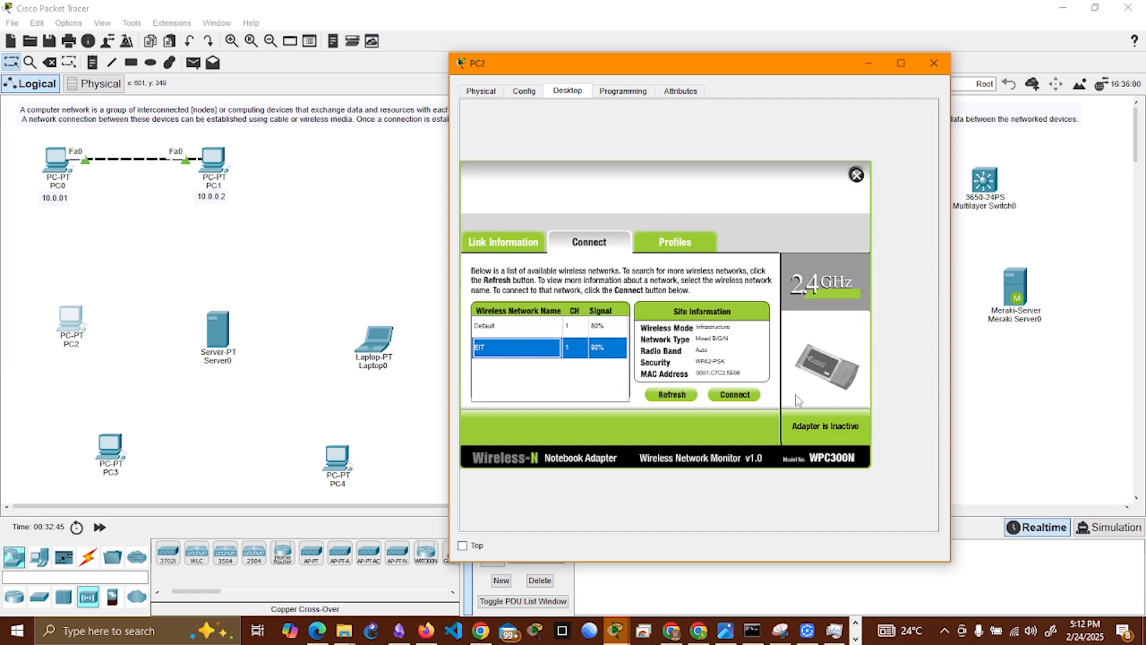
{"action": "left_click", "coordinate": [735, 394]}
{"action": "left_click", "coordinate": [576, 330]}
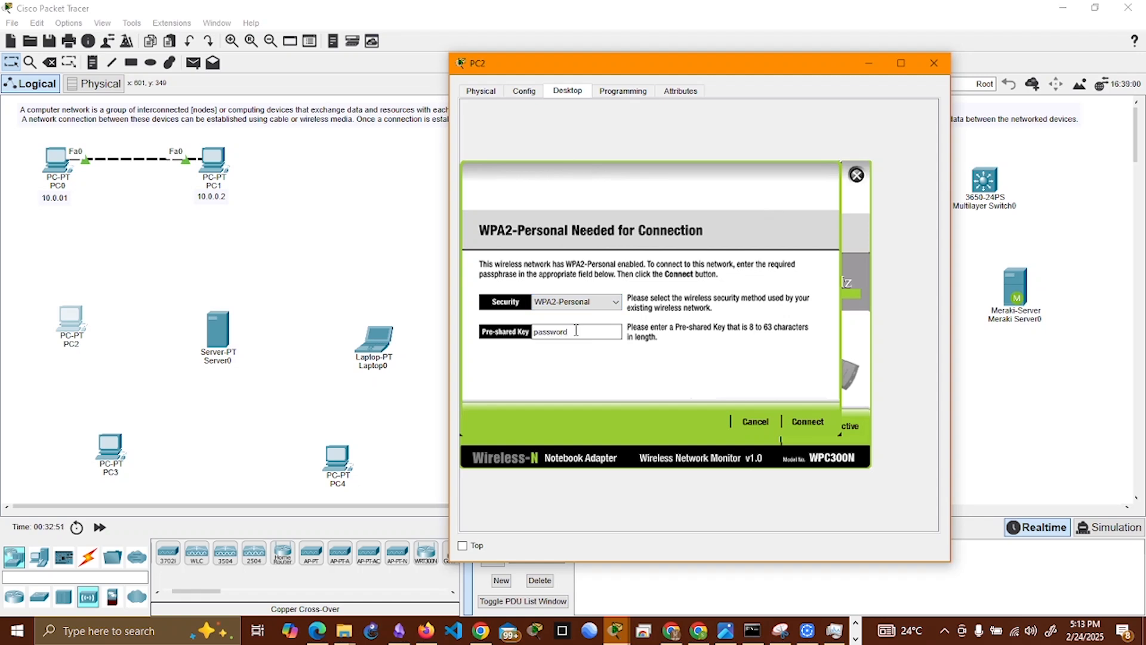
{"action": "left_click", "coordinate": [812, 422]}
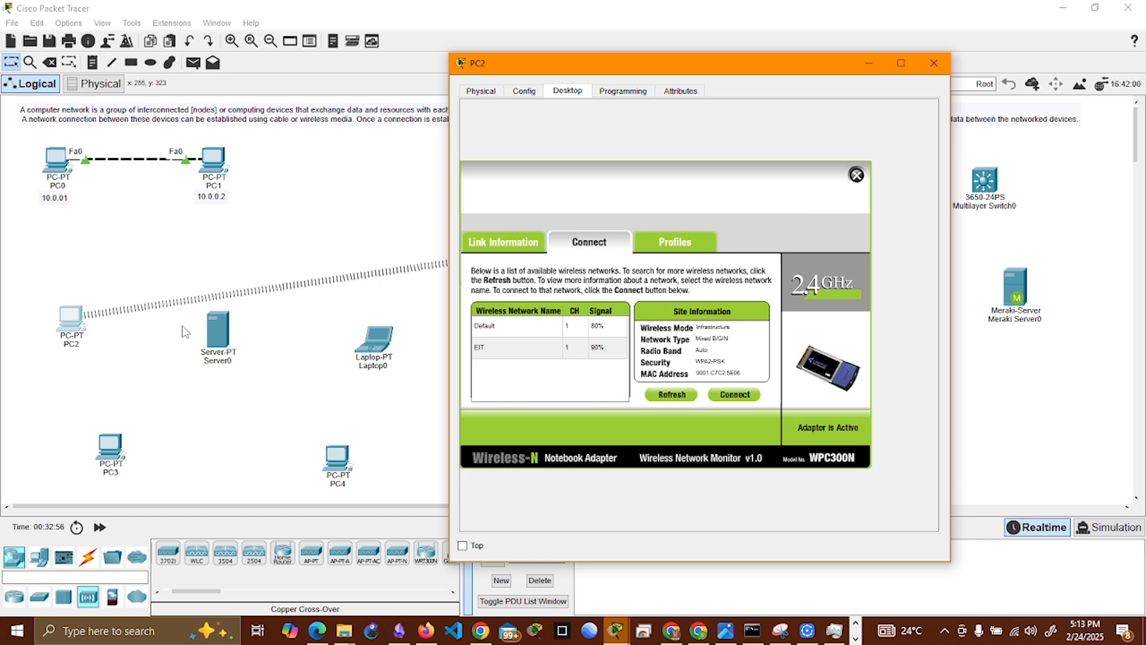
Step: Move PC2 and Wireless Router0 up into the same row as PC1, between PC1 and Switch0
{"action": "left_click", "coordinate": [60, 321]}
{"action": "left_click_drag", "start_coordinate": [60, 321], "coordinate": [363, 167]}
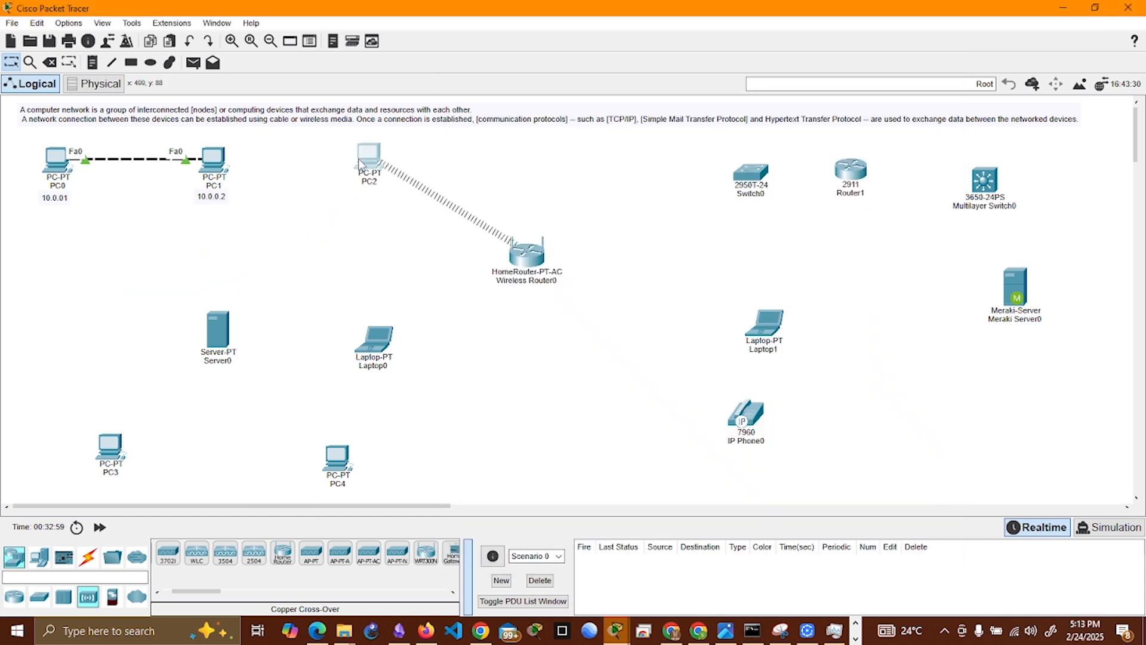
{"action": "left_click_drag", "start_coordinate": [527, 258], "coordinate": [578, 158]}
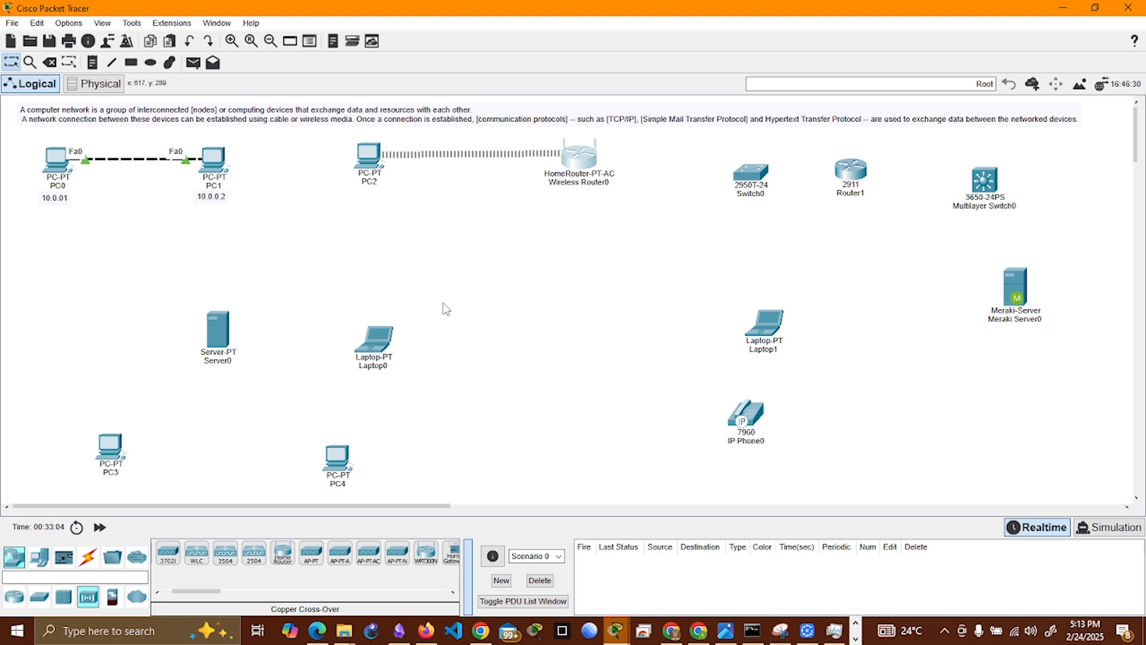
Step: Inspect the physical device views and modules of PC3 and Router1, including Router1's HWIC-1GE-SFP module
{"action": "left_click", "coordinate": [118, 446]}
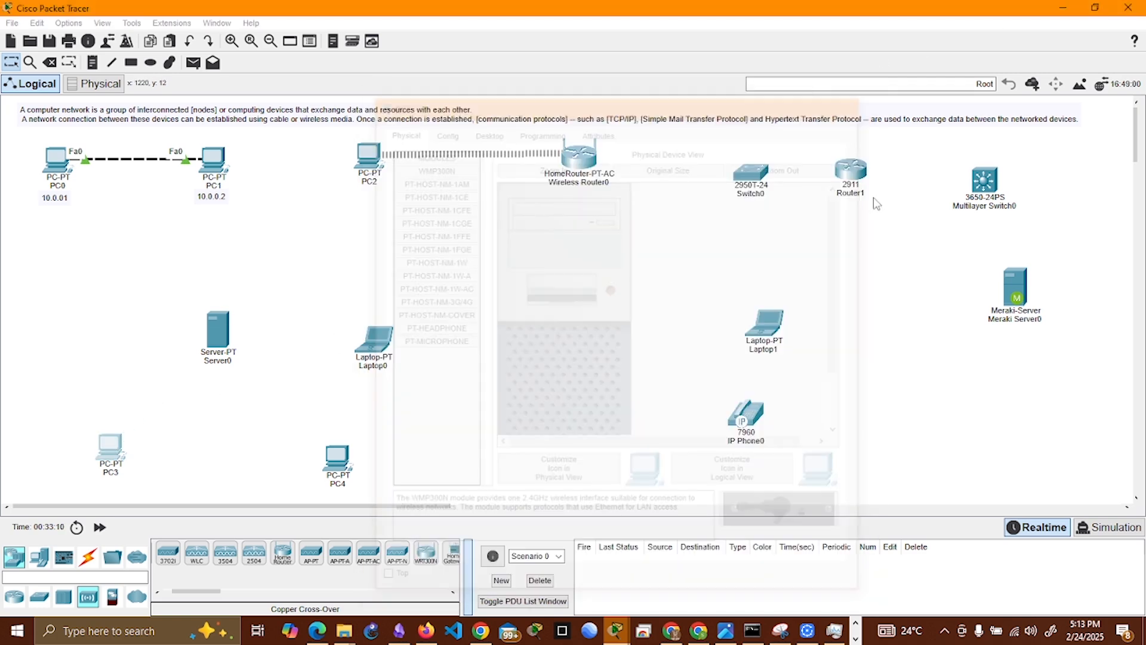
{"action": "left_click", "coordinate": [852, 99]}
{"action": "left_click", "coordinate": [852, 177]}
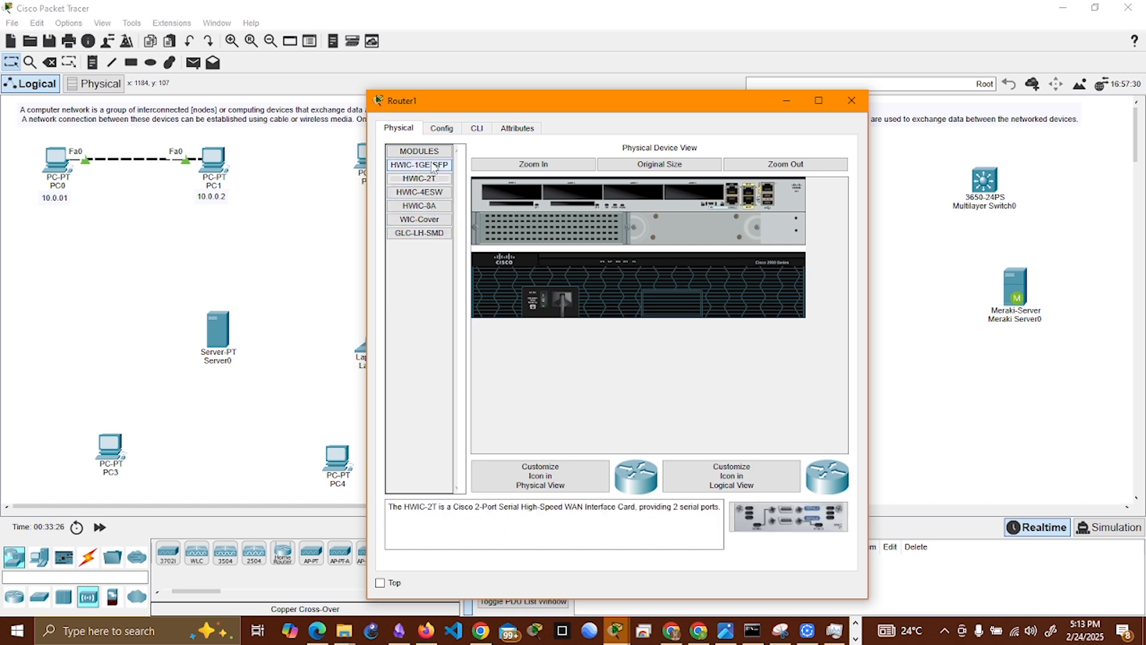
{"action": "left_click_drag", "start_coordinate": [434, 163], "coordinate": [562, 229]}
Step: Review Router1's global configuration settings, physical view and IOS command line, and minimize its window
{"action": "left_click", "coordinate": [449, 129]}
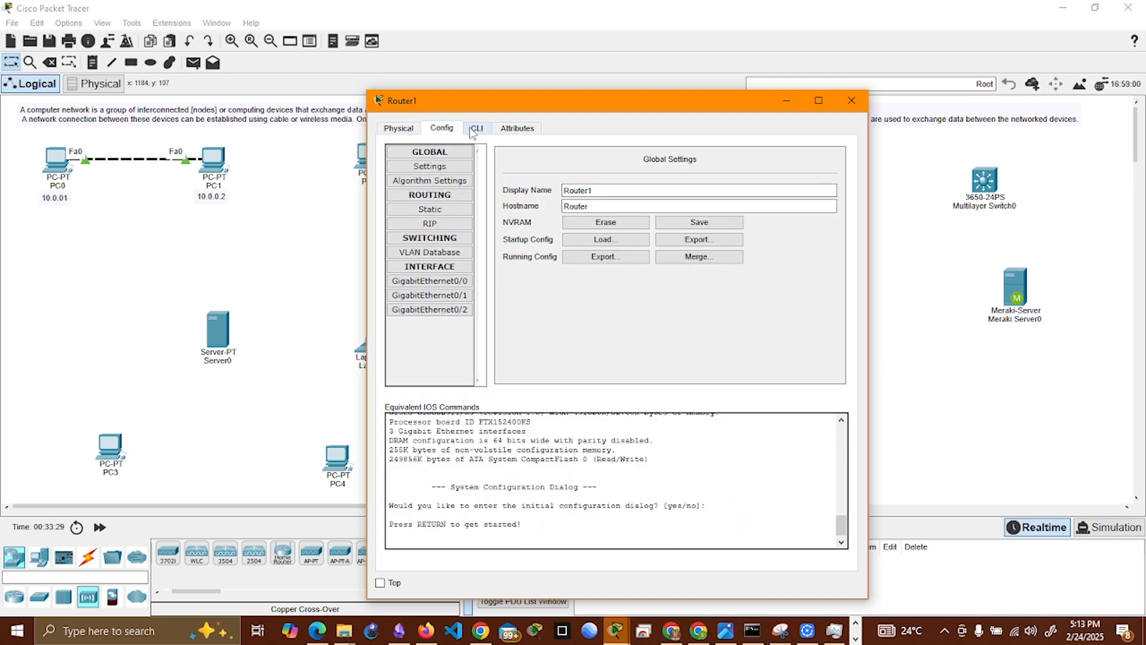
{"action": "left_click", "coordinate": [477, 128]}
{"action": "left_click", "coordinate": [442, 128]}
{"action": "left_click", "coordinate": [399, 129]}
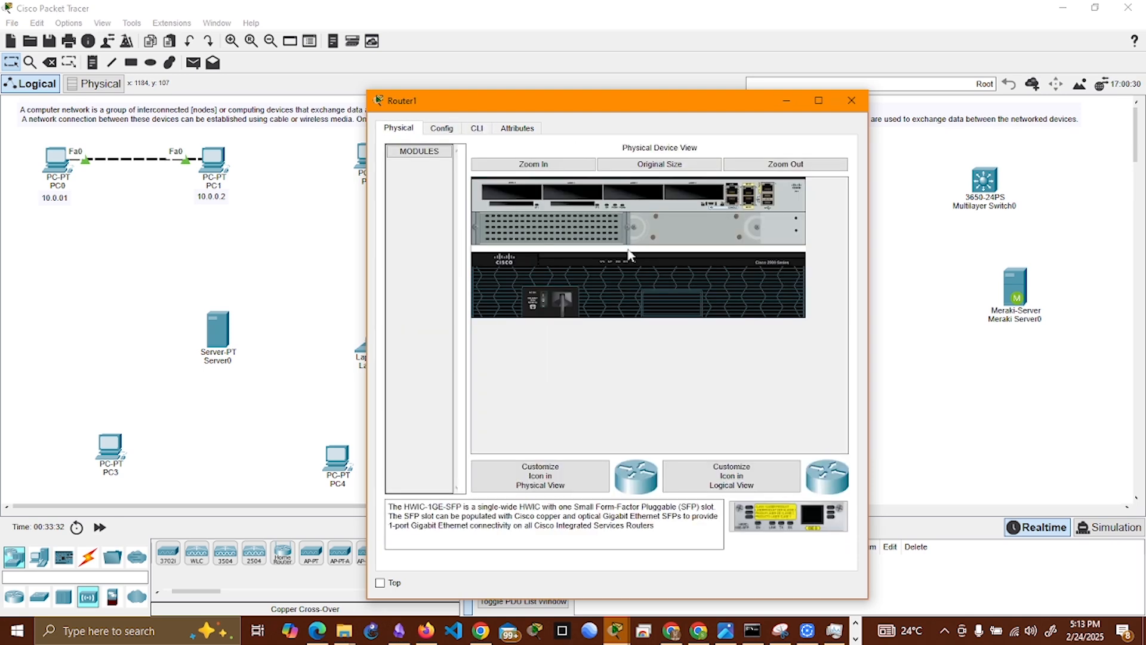
{"action": "left_click", "coordinate": [540, 289]}
{"action": "left_click", "coordinate": [477, 129]}
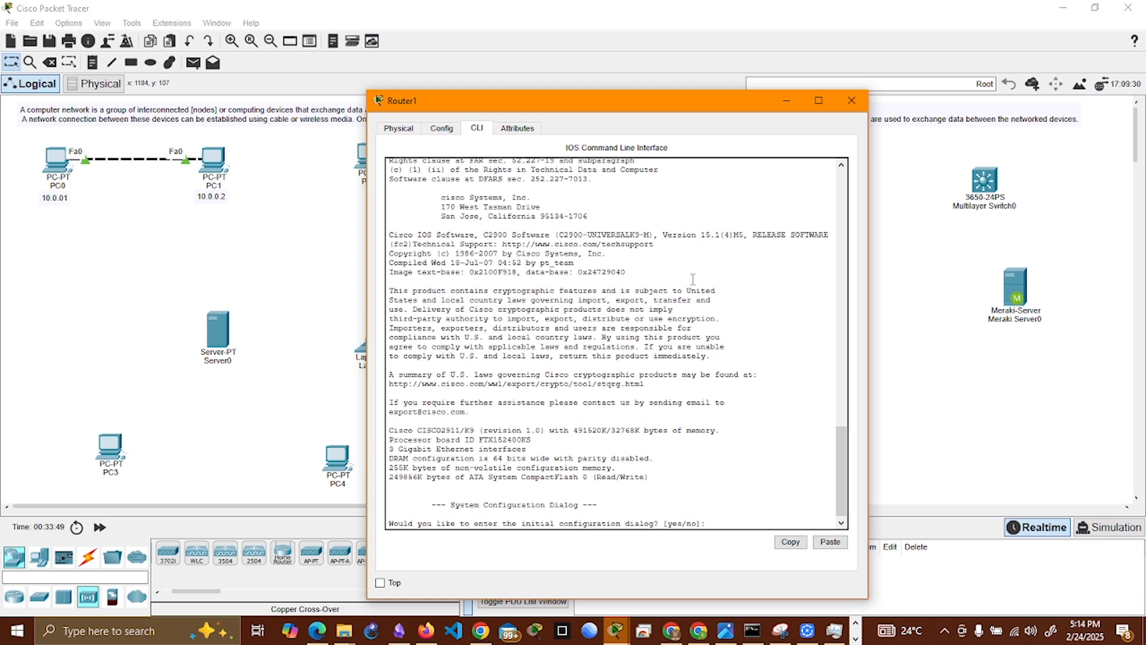
{"action": "left_click", "coordinate": [787, 102]}
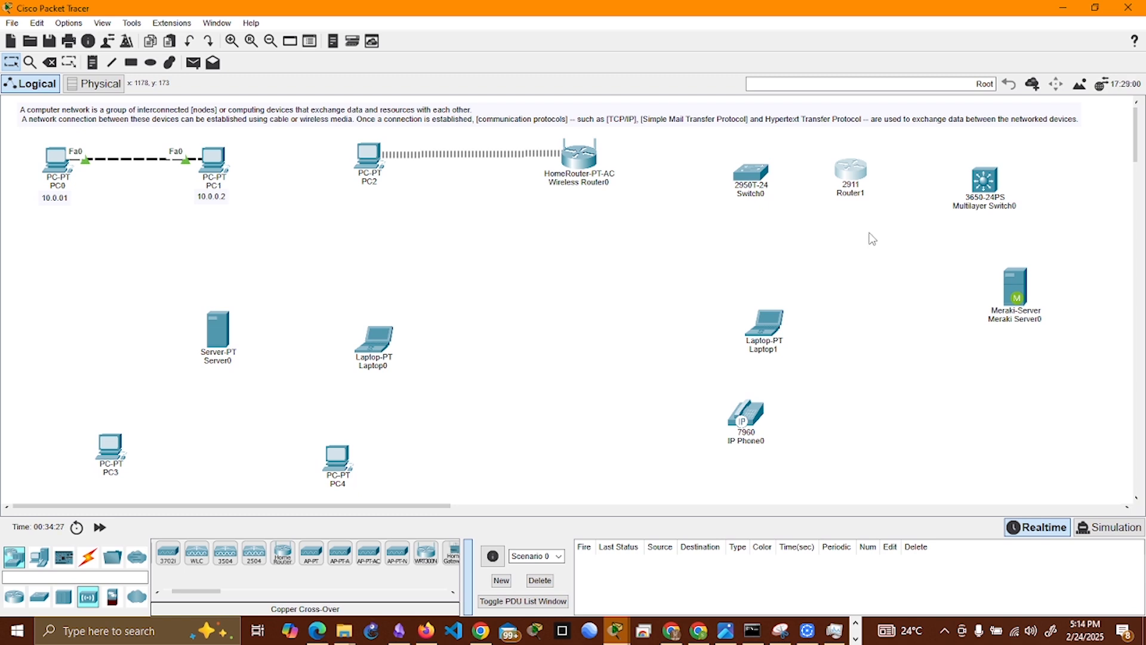
{"action": "key", "text": "alt+Tab"}
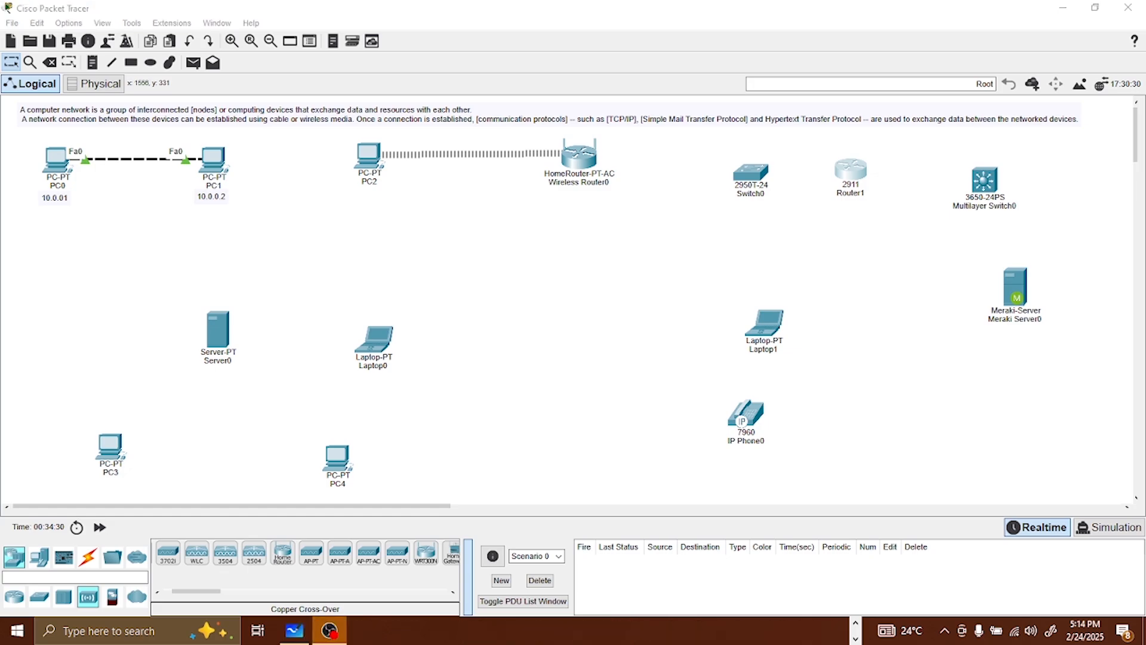